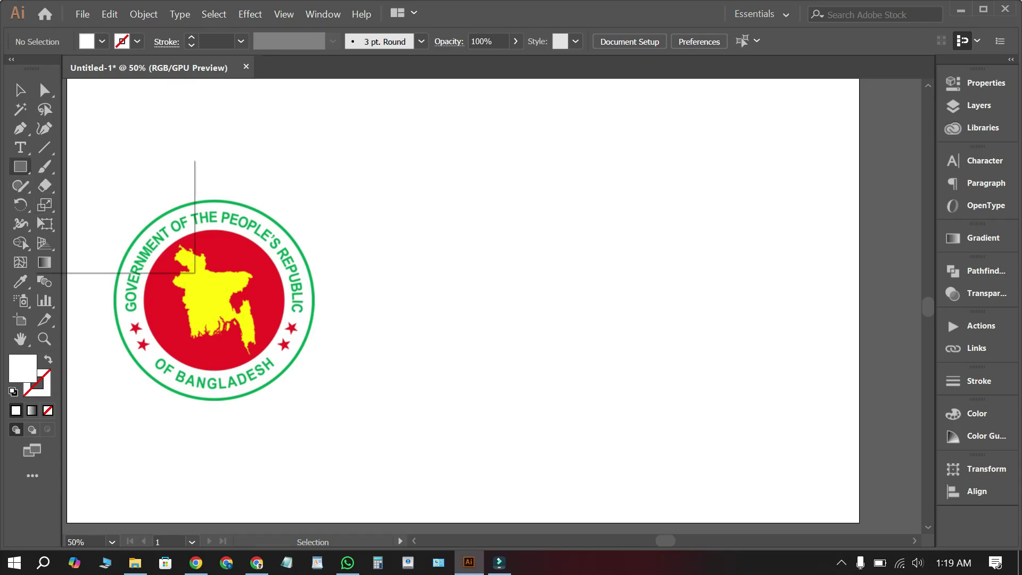
Draw a large circle on the empty artboard area beside the reference logo with the Ellipse tool
left_click(20, 166)
left_click(92, 205)
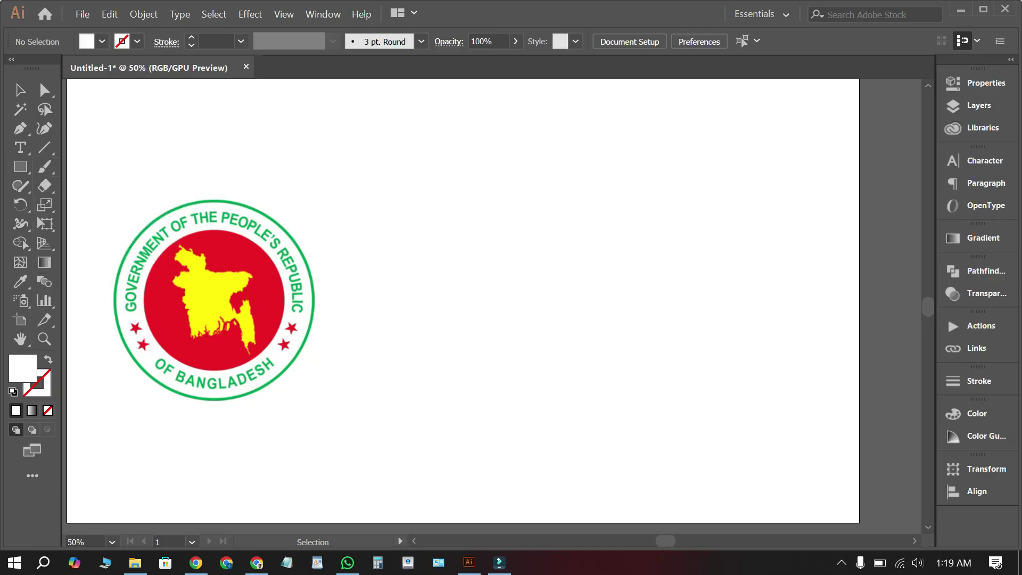
left_click_drag(573, 293, 656, 416)
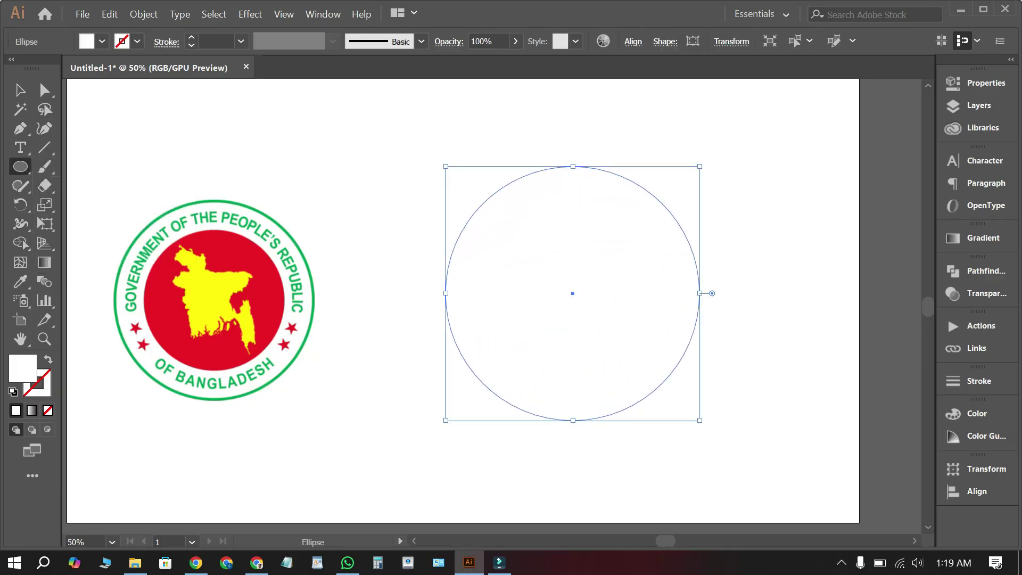
Fill the circle with the green sampled from the reference logo's outer ring
left_click(102, 41)
left_click(69, 80)
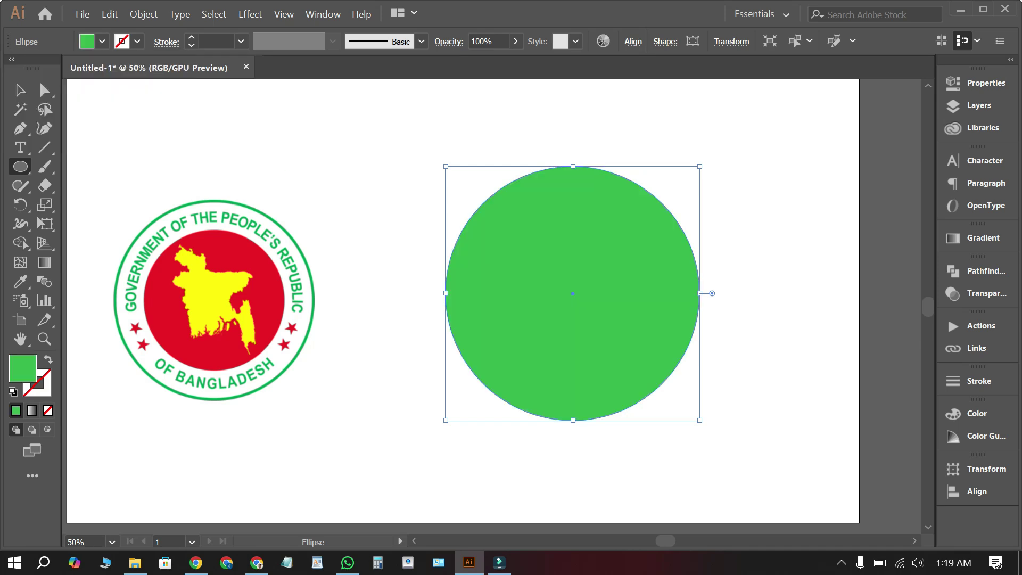
left_click(21, 282)
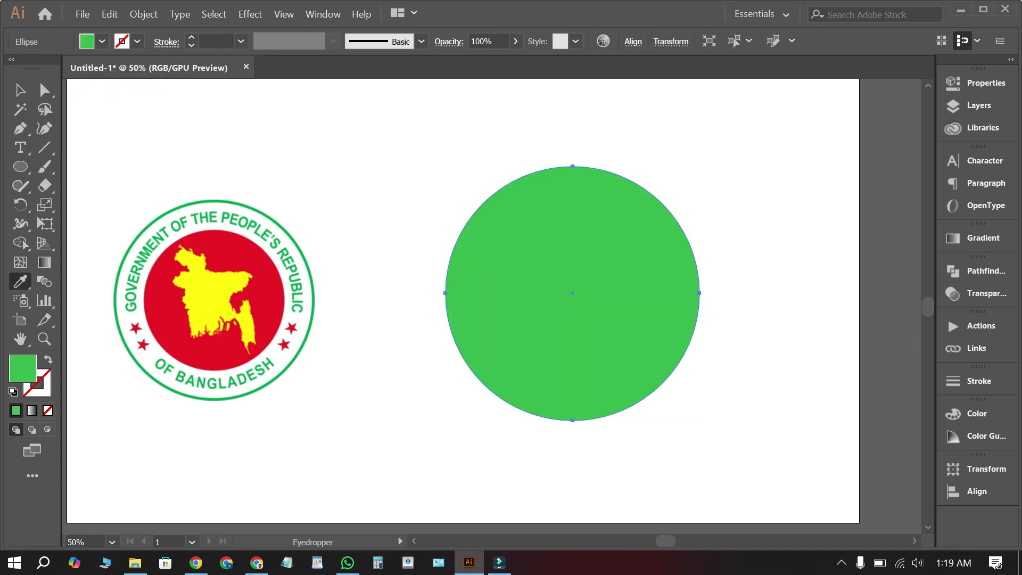
scroll(304, 244, "up", 4)
left_click(278, 252)
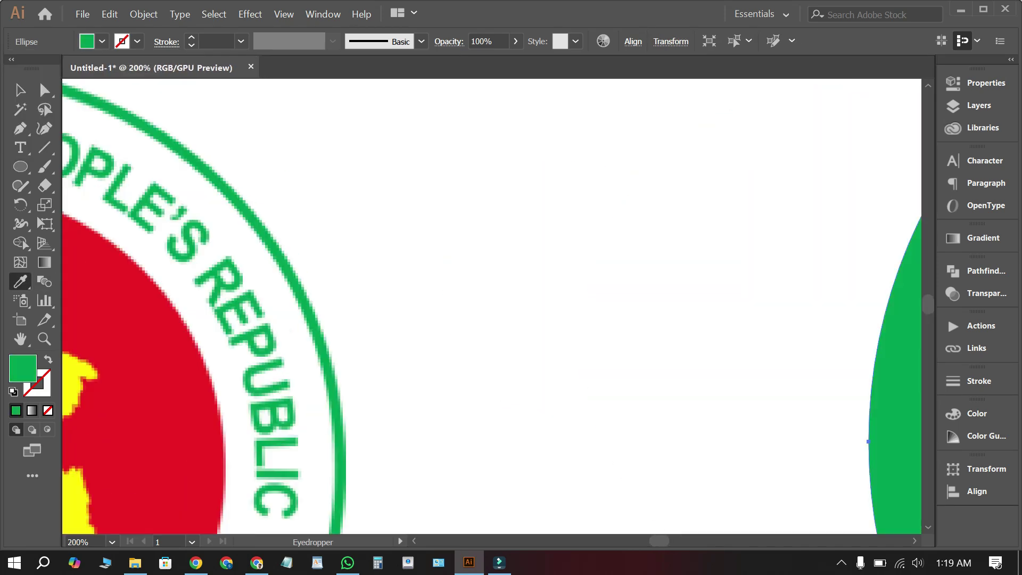
scroll(282, 248, "down", 4)
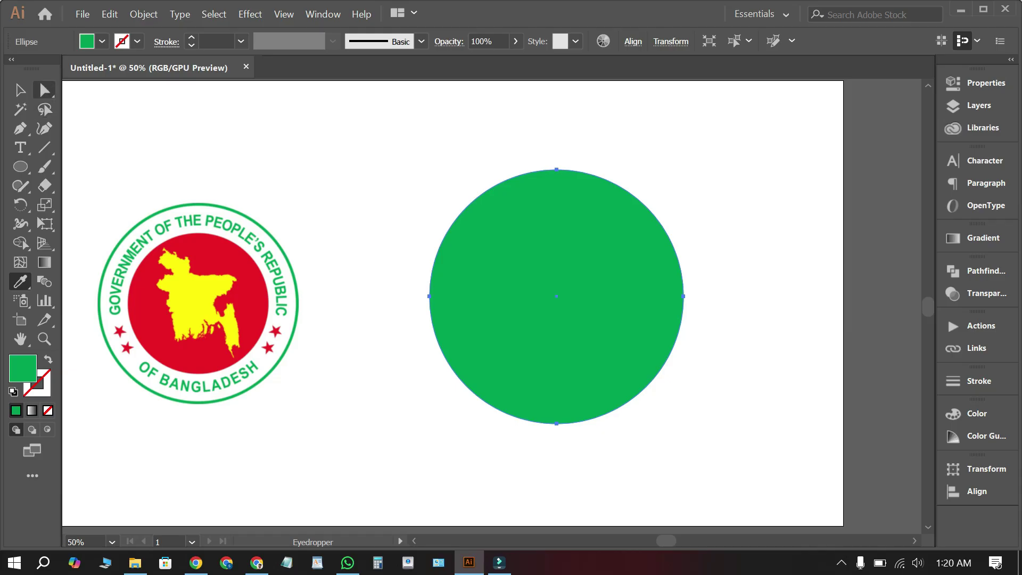
left_click(21, 90)
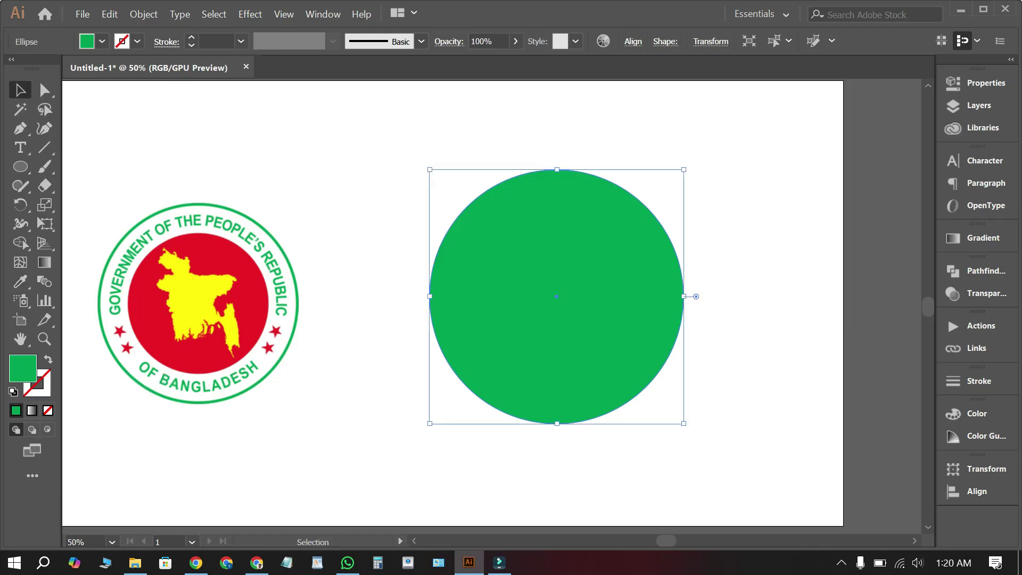
Swap the circle's fill and stroke so it becomes a green outline, and set the stroke weight to 6 pt
key("shift+x")
left_click(400, 243)
left_click_drag(399, 242, 511, 415)
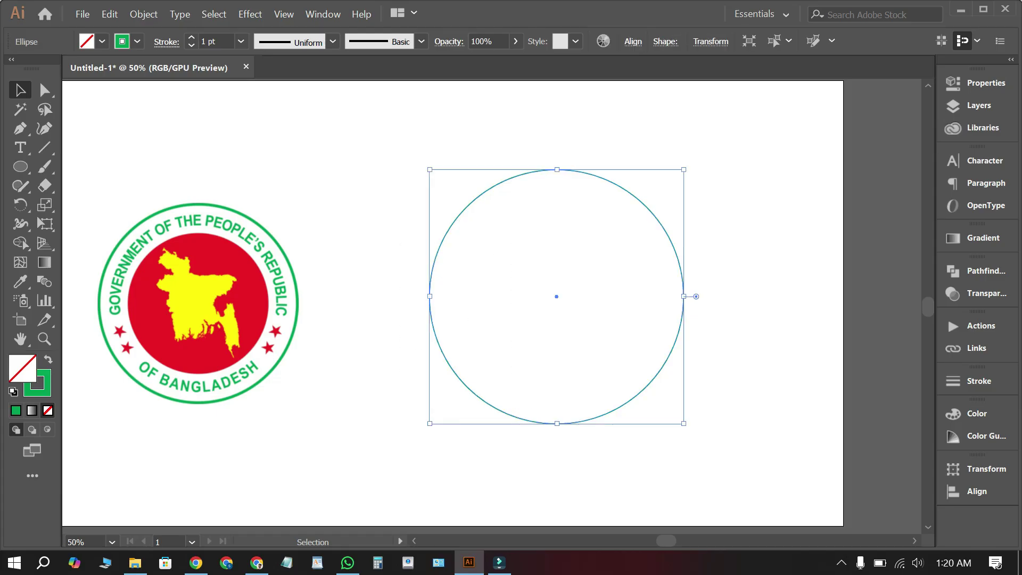
left_click(192, 37)
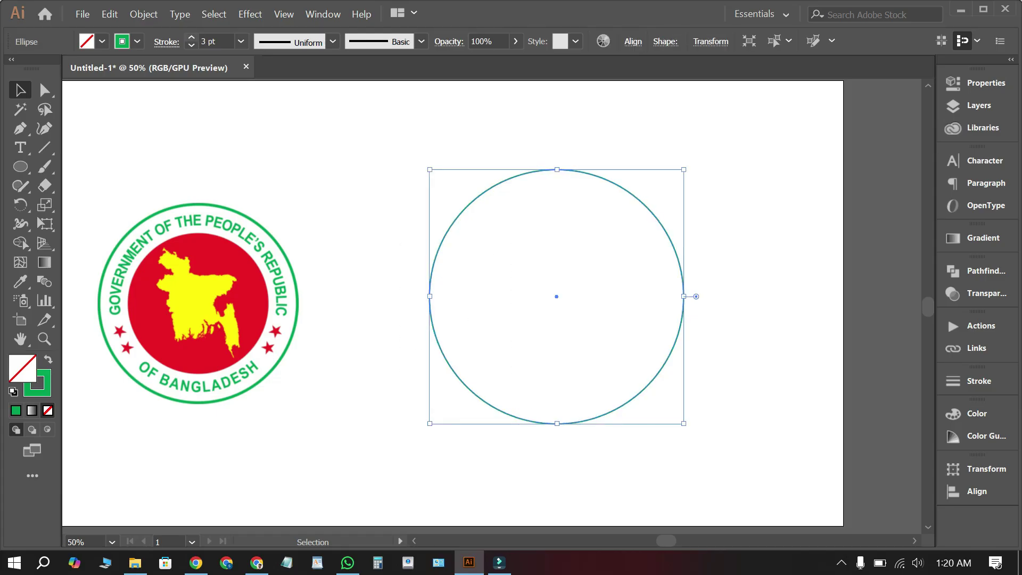
left_click(192, 37)
left_click(192, 37)
left_click(192, 37)
left_click(192, 38)
left_click(417, 202)
left_click_drag(416, 203, 522, 269)
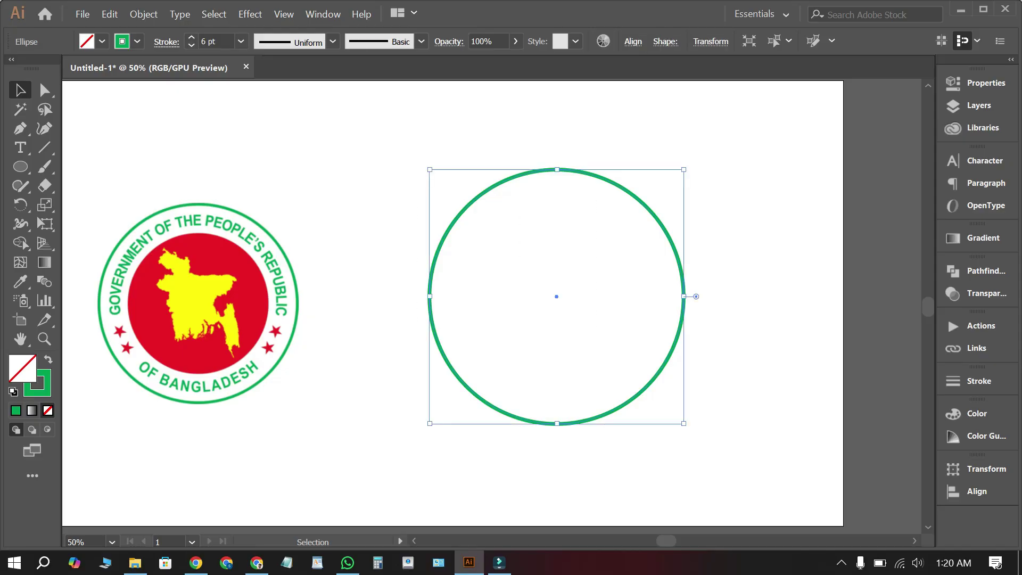
left_click(713, 393)
left_click_drag(713, 392, 593, 305)
left_click(593, 304)
left_click_drag(486, 202, 548, 267)
key("a")
key("v")
key("a")
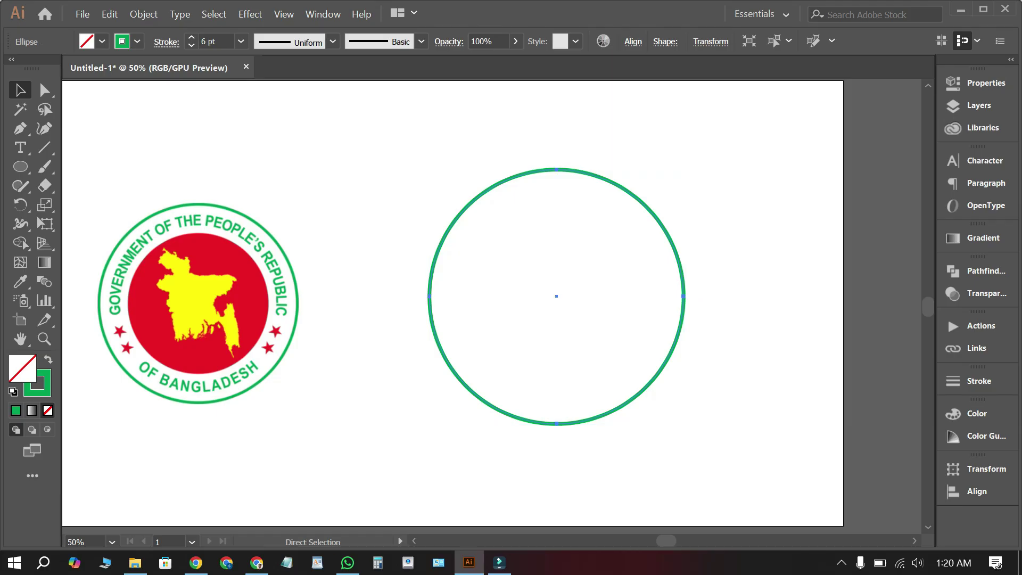
Create a concentric copy at about half the ring's size and fill it with red sampled from the reference logo
key("v")
mouse_move(559, 171)
left_mouse_down()
mouse_move(571, 177)
mouse_move(579, 231)
left_mouse_up()
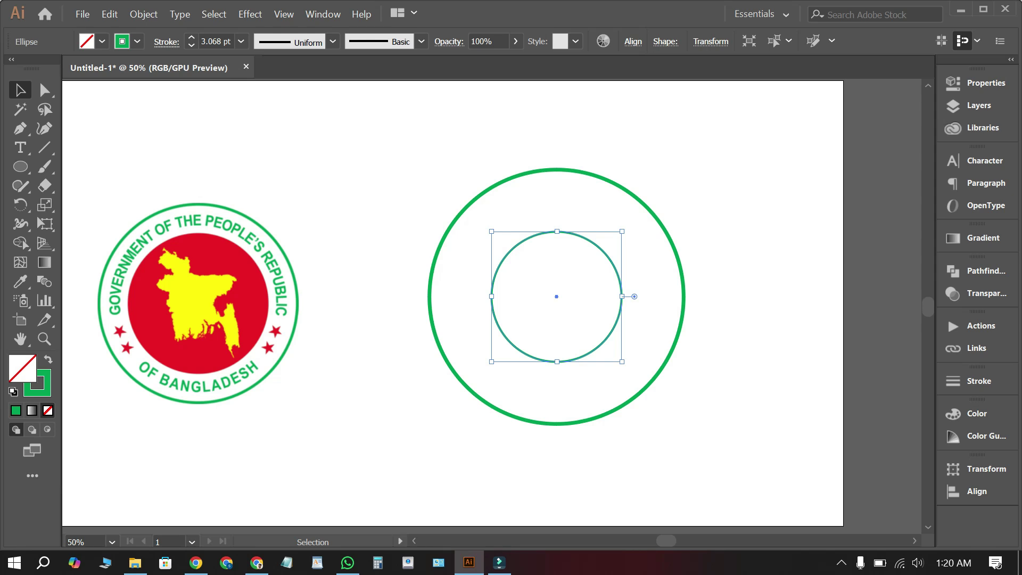
key("i")
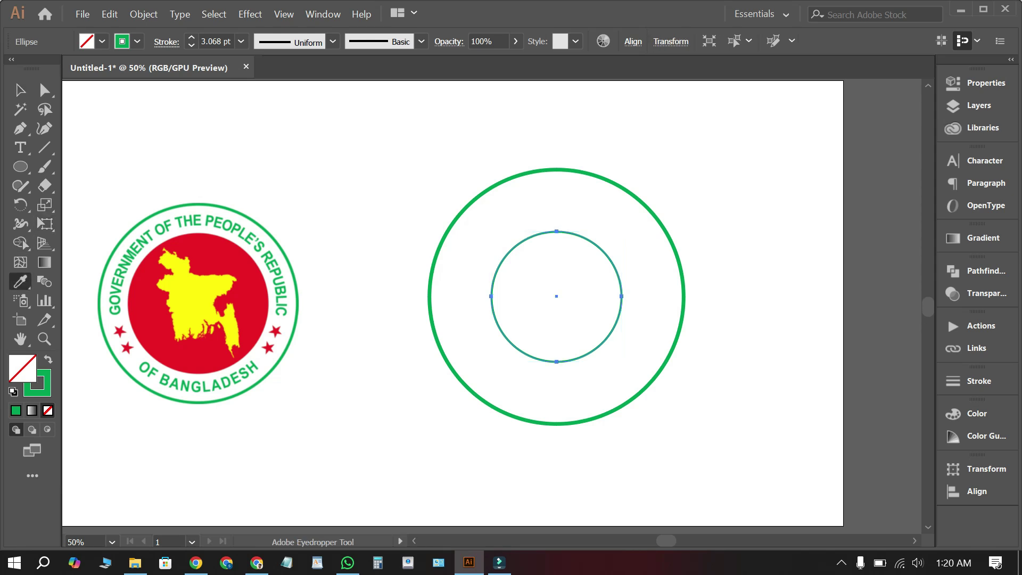
left_click(225, 260)
left_click(20, 90)
left_click(351, 175)
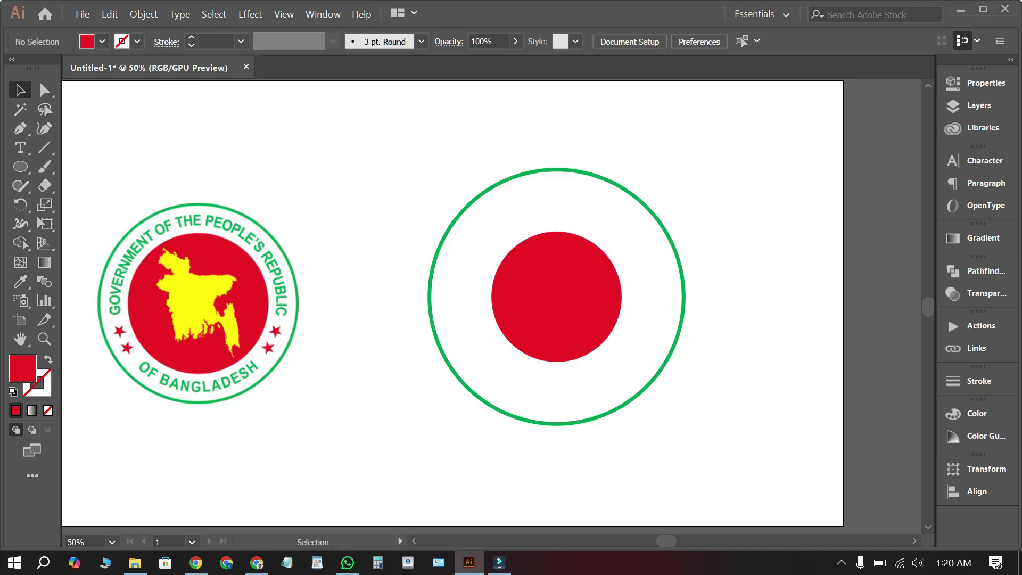
Switch to Chrome and copy the black Bangladesh map silhouette image previewed in the "bd map vector" results
left_click(256, 562)
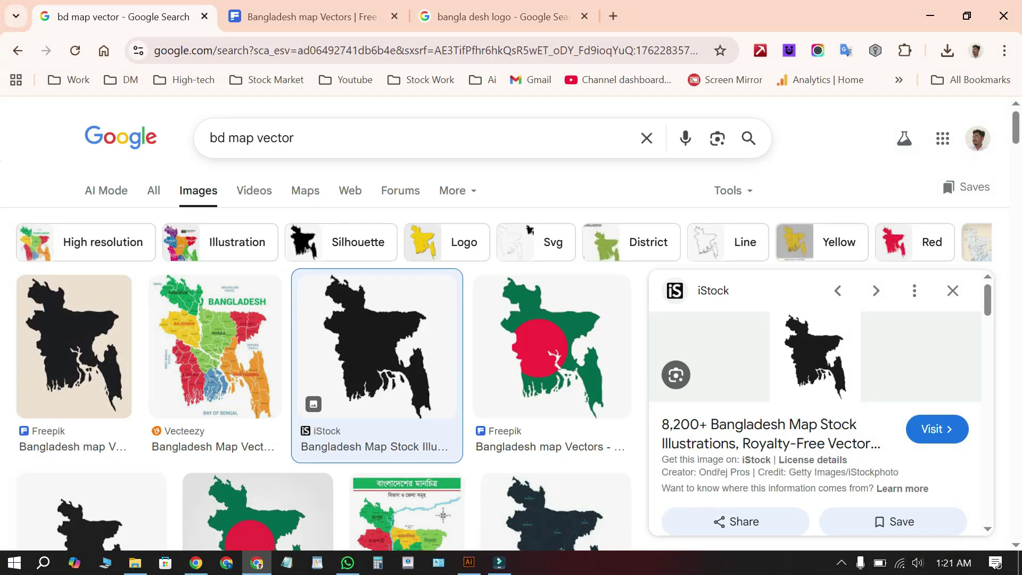
left_click_drag(296, 138, 210, 138)
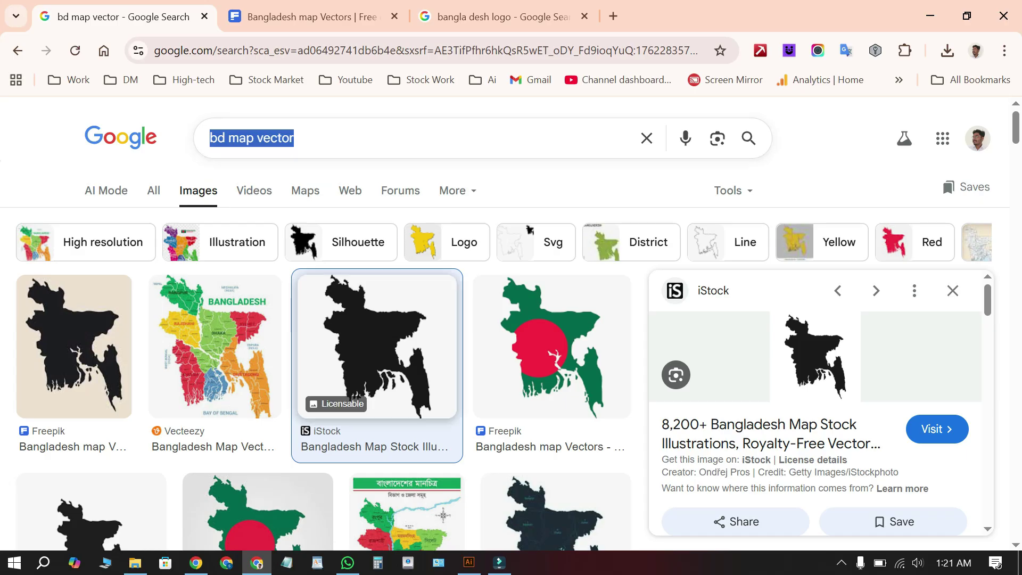
right_click(823, 354)
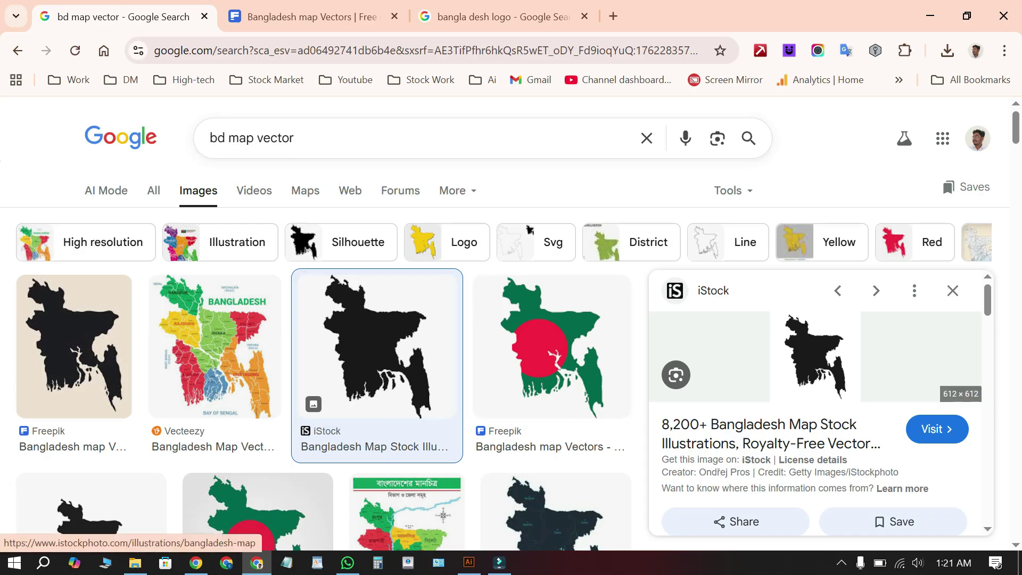
left_click(612, 388)
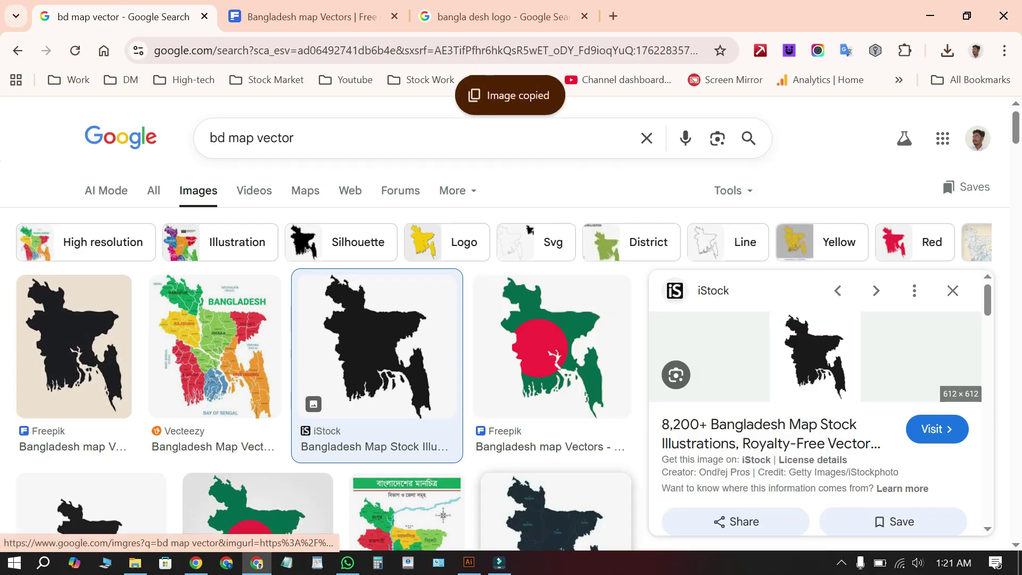
Switch back to Illustrator, paste the map image and place it beside the artboard, past the new circles
key("alt+Tab")
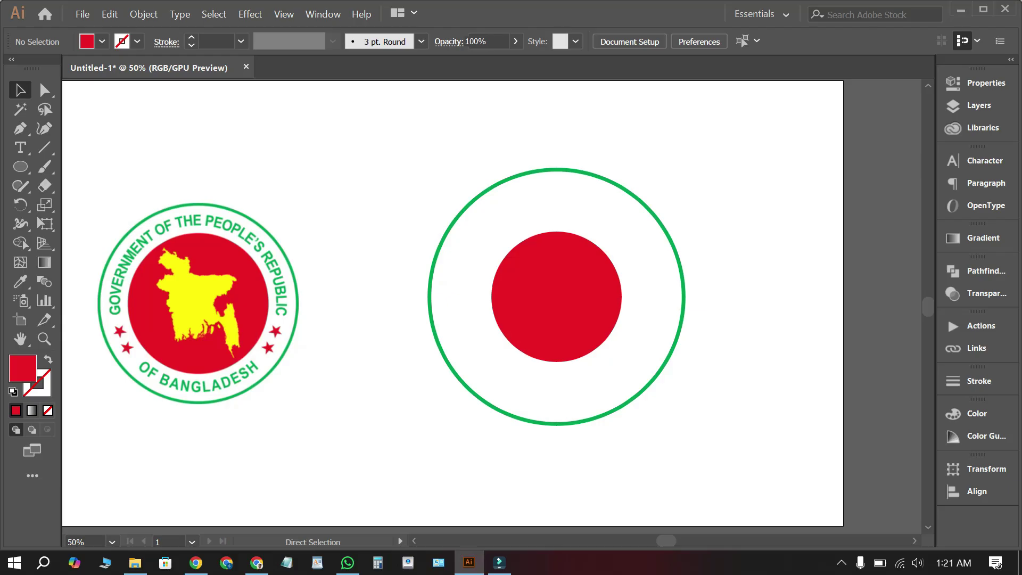
key("ctrl+v")
key("ctrl+minus")
key("ctrl+minus")
key("ctrl+minus")
key("ctrl+minus")
left_click_drag(381, 308, 532, 308)
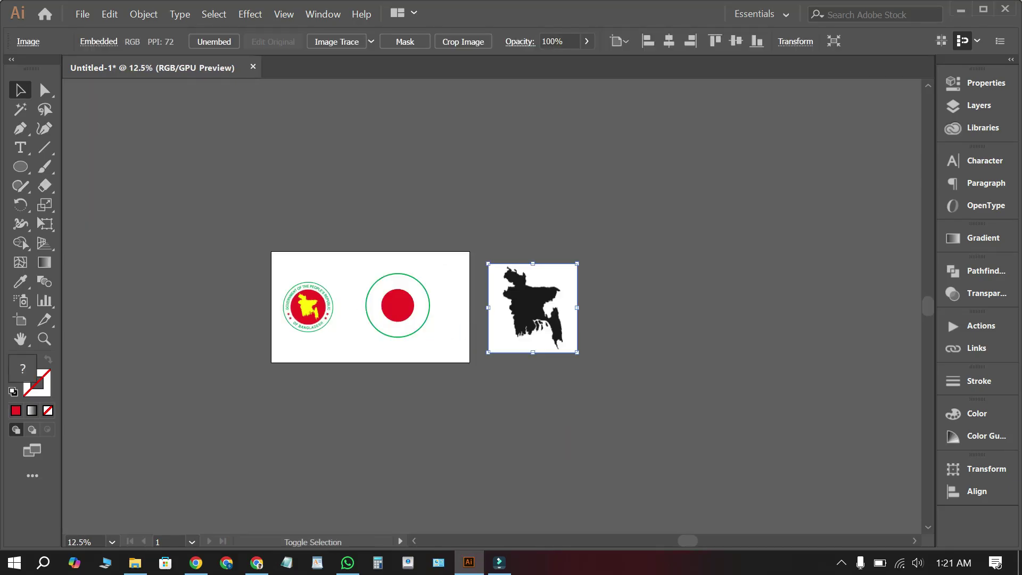
Image Trace the map image with the default preset and expand the tracing into vector paths
key("ctrl+plus")
key("ctrl+plus")
key("ctrl+plus")
key("ctrl+plus")
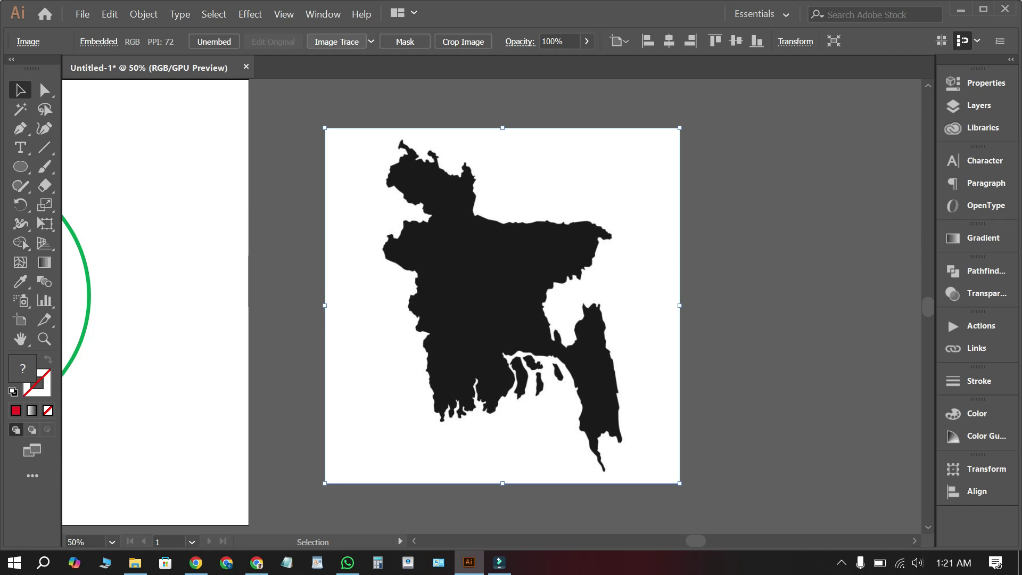
left_click(336, 42)
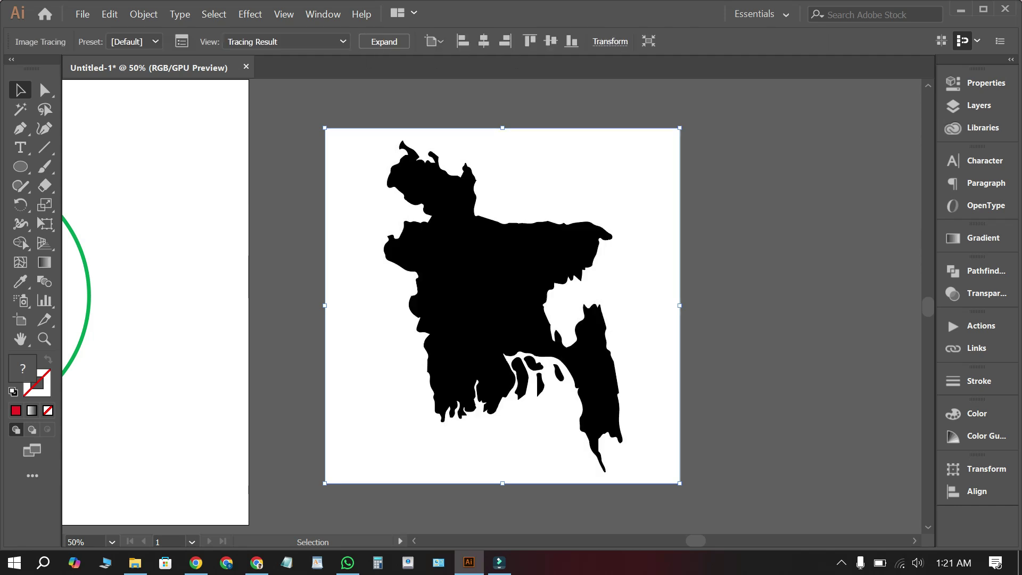
left_click(384, 42)
Ungroup the expanded tracing and delete its white background
right_click(536, 194)
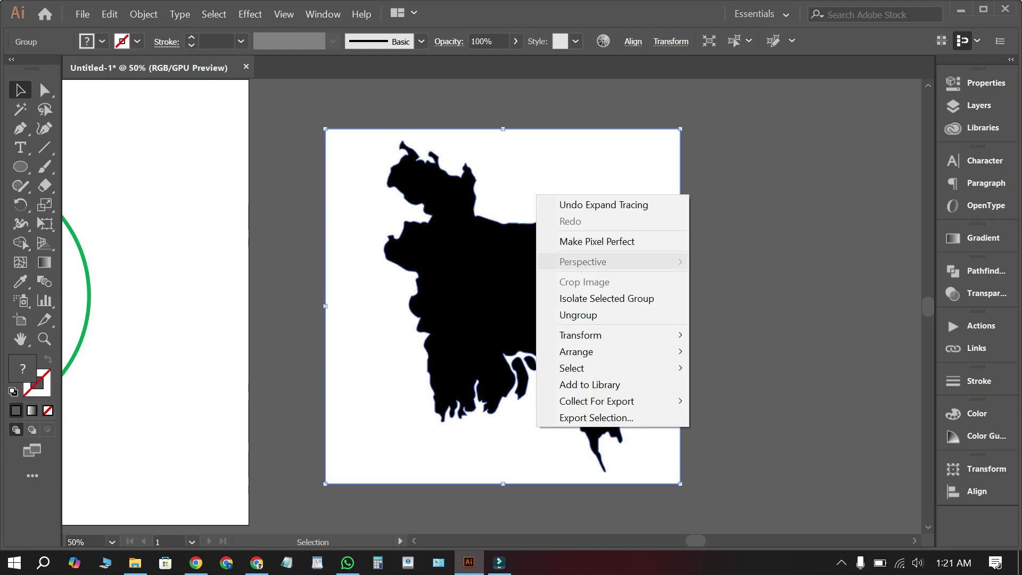
left_click(586, 314)
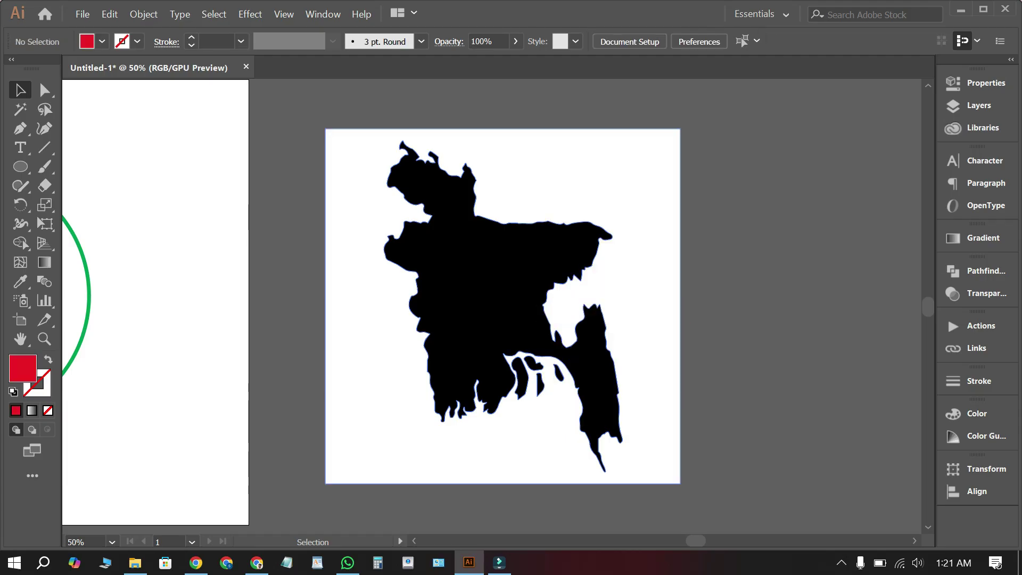
left_click(631, 294)
key("Delete")
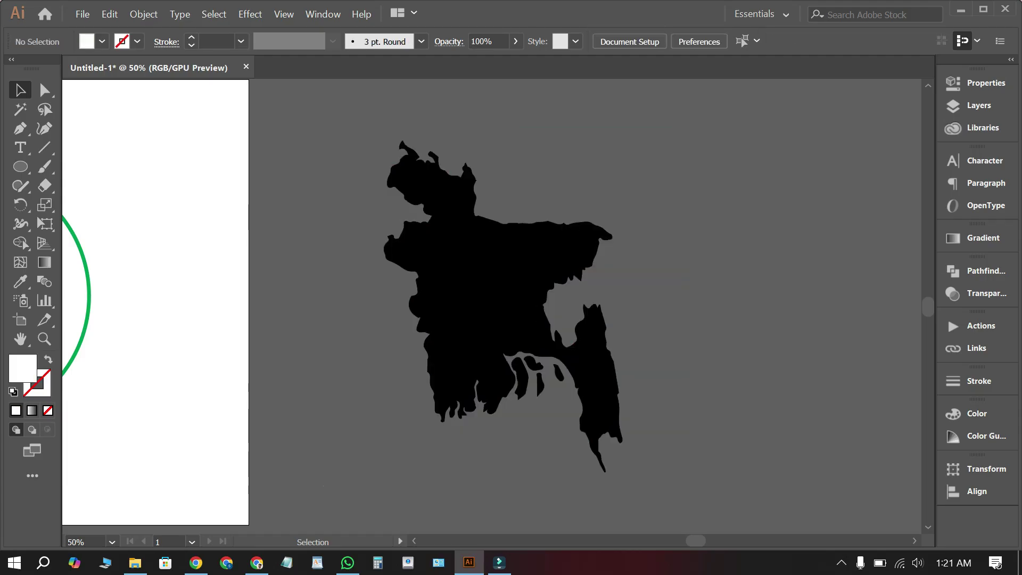
Select all the black map pieces and group them
left_click_drag(325, 125, 666, 487)
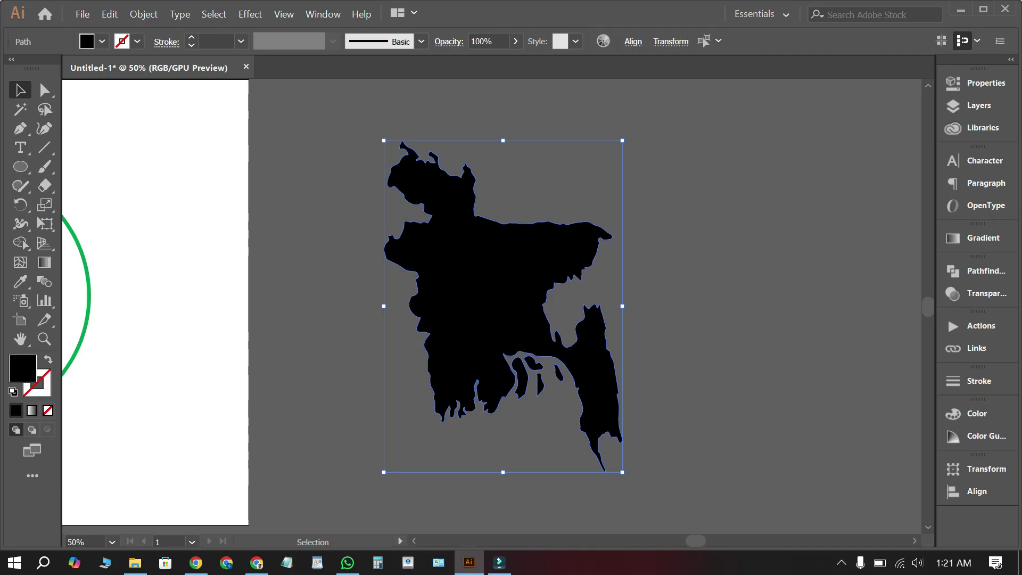
key("ctrl+a")
key("ctrl+g")
Move the map group onto the new logo and scale it down to fit centred inside the red circle
scroll(784, 296, "down", 4)
scroll(659, 292, "up", 2)
left_click_drag(772, 296, 528, 322)
scroll(529, 322, "up", 1)
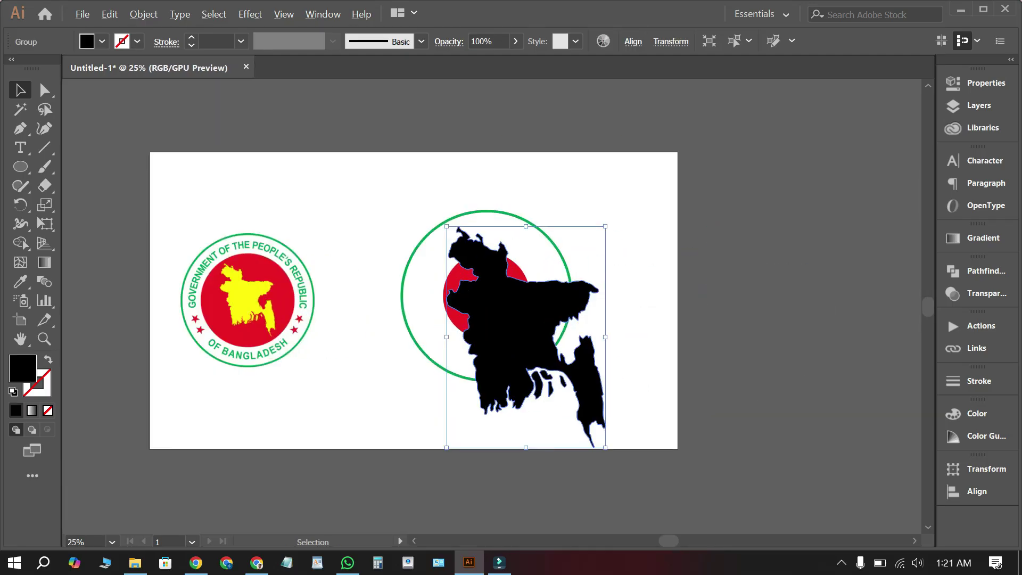
left_click_drag(526, 447, 488, 294)
scroll(488, 292, "up", 3)
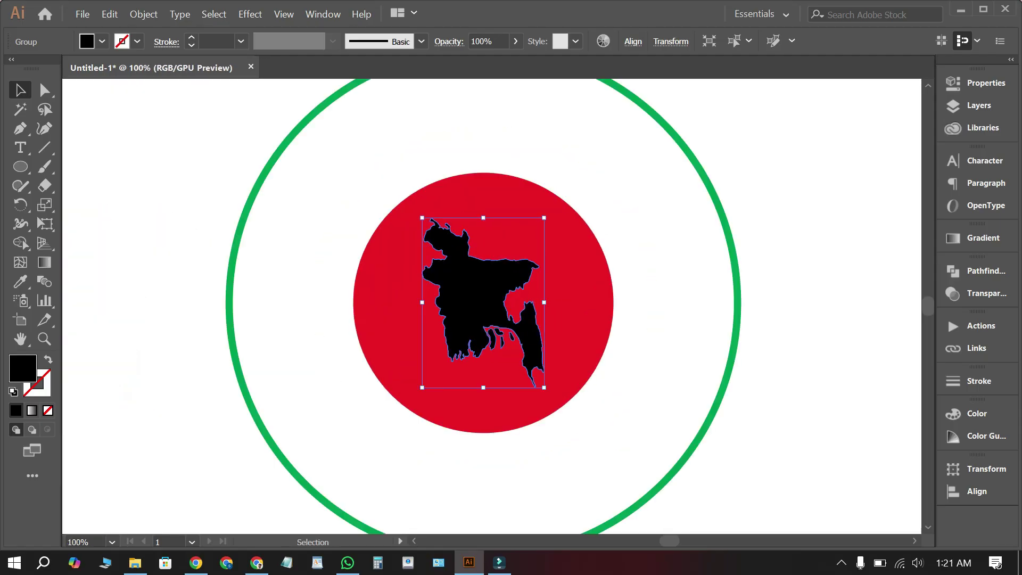
Fill the map group with the yellow sampled from the reference logo's map, and deselect it
scroll(602, 256, "down", 2)
left_click(20, 281)
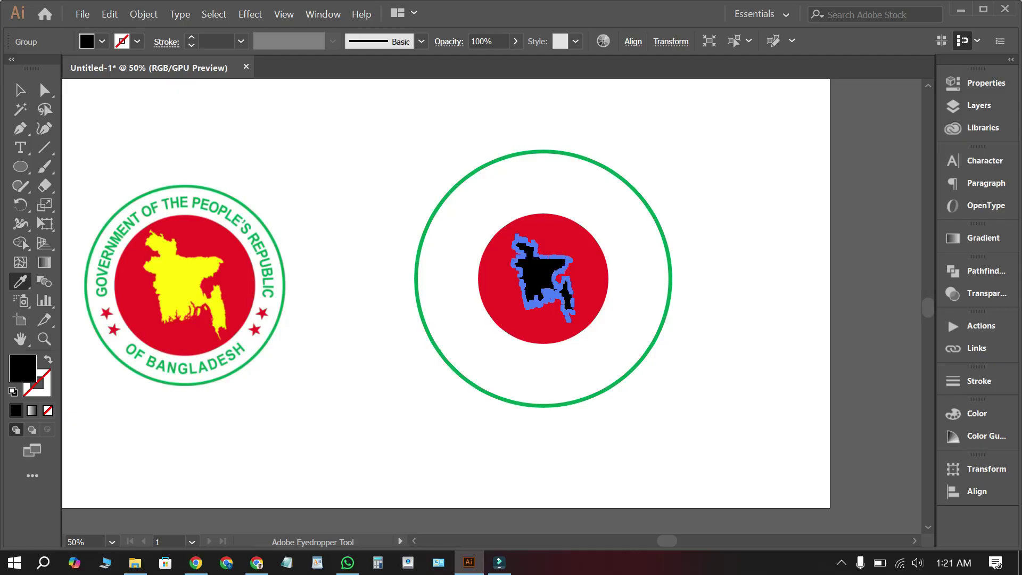
left_click(181, 271)
left_click(20, 90)
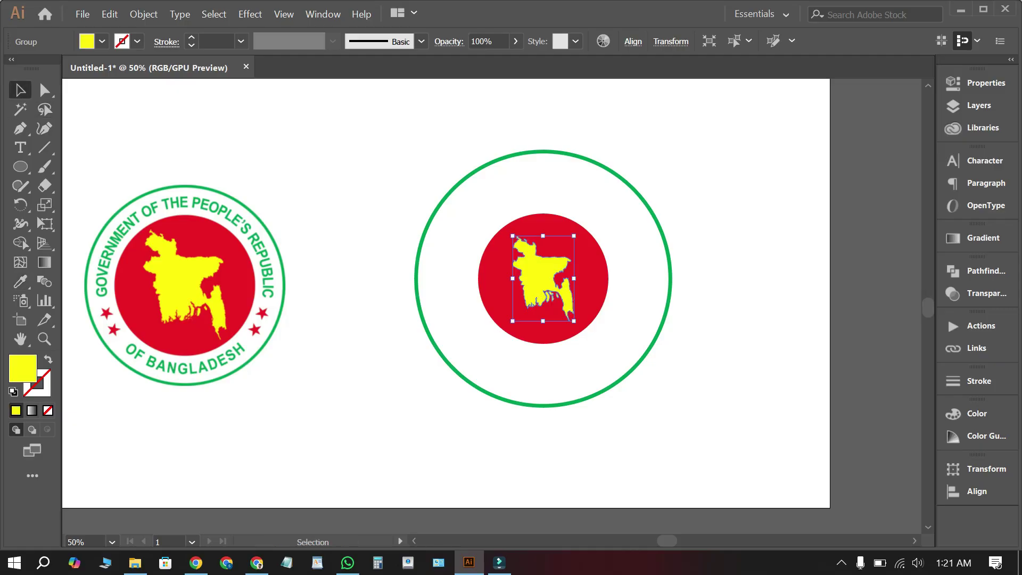
left_click(367, 255)
Add a smaller concentric copy of the green ring between the outer ring and the red circle
scroll(554, 285, "up", 3)
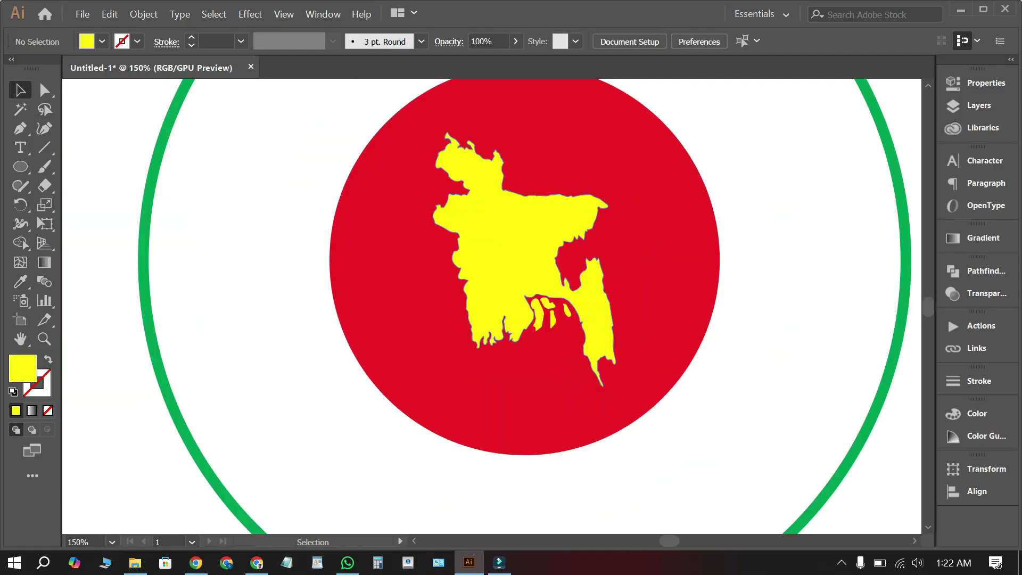
left_click(532, 250)
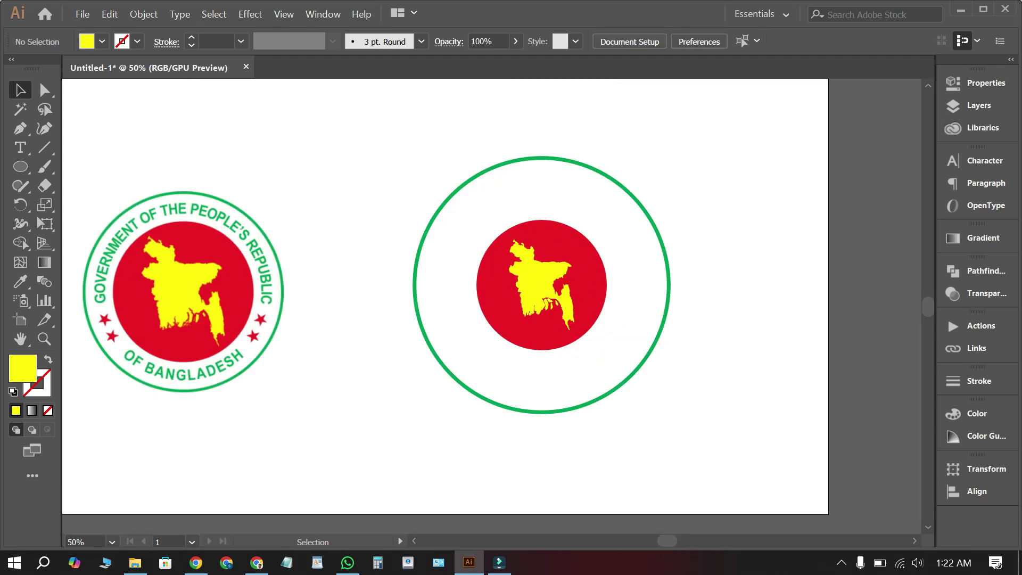
scroll(674, 236, "up", 1)
left_click(598, 165)
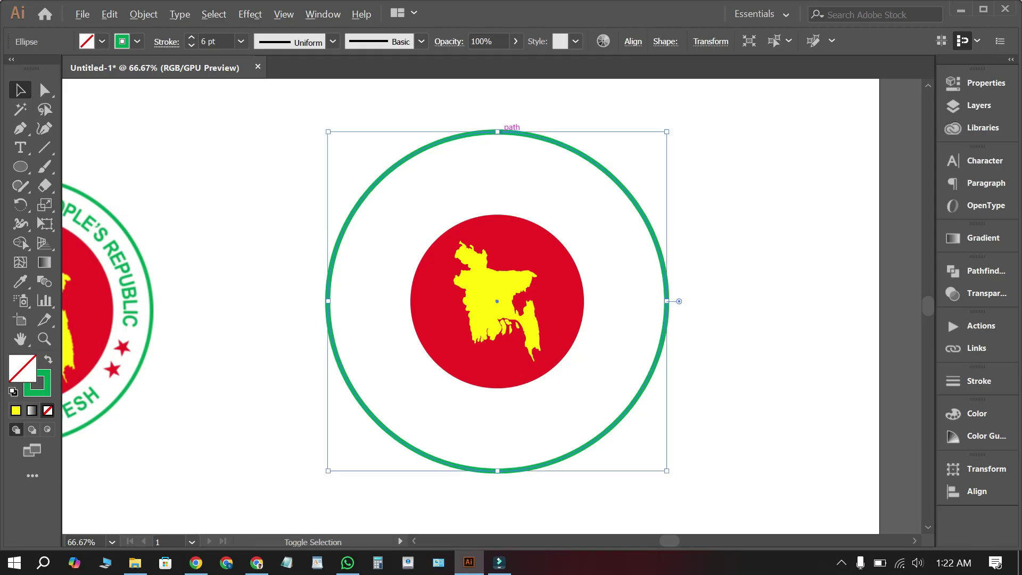
left_click_drag(497, 132, 505, 177)
left_click(534, 161)
scroll(732, 253, "down", 1)
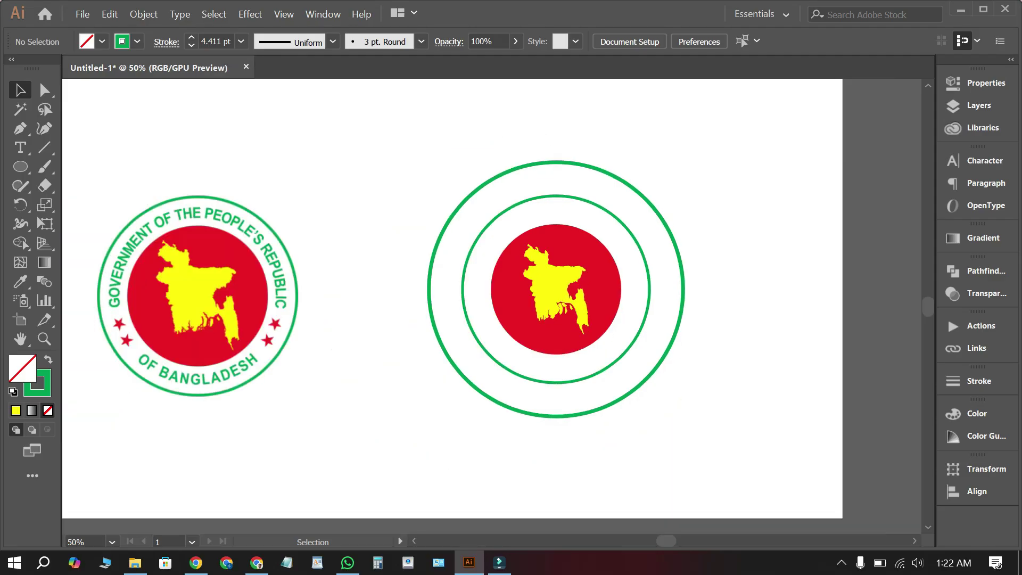
Convert the inner green circle into a type path and paste the text "GOVERMENT OF THE PEOPLE'S REPUBLIC" along it
left_click(20, 147)
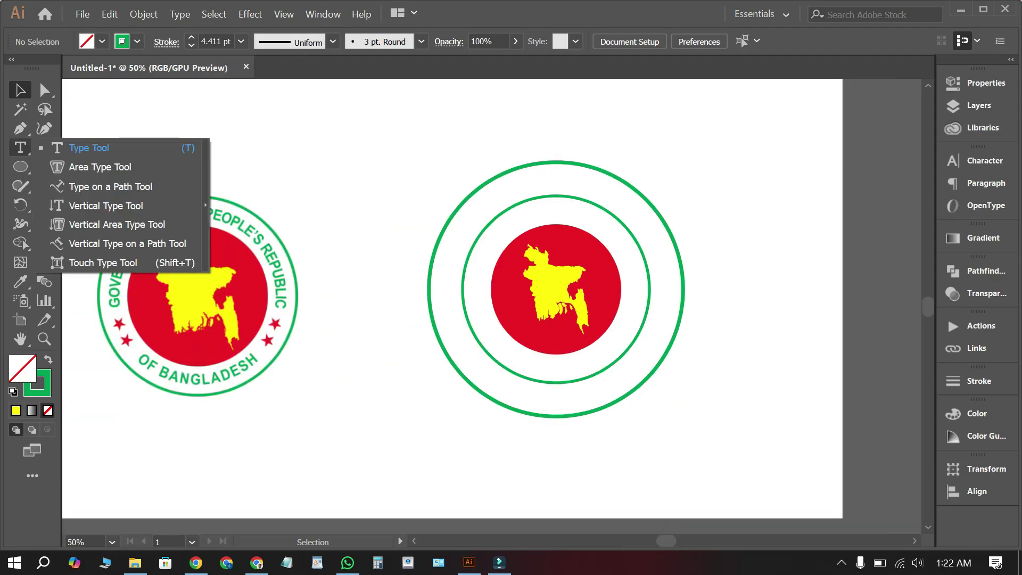
left_click(111, 187)
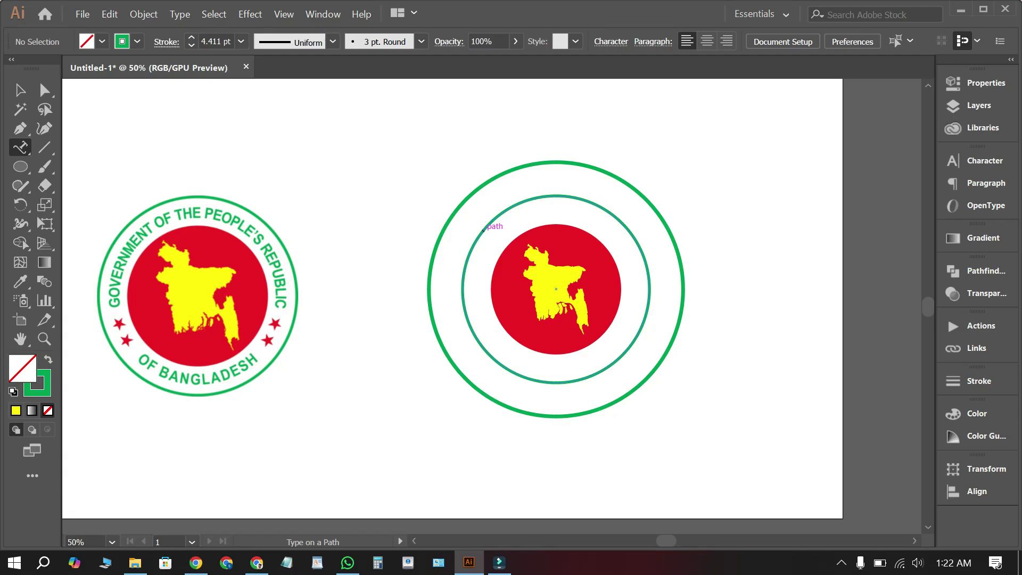
left_click(484, 229)
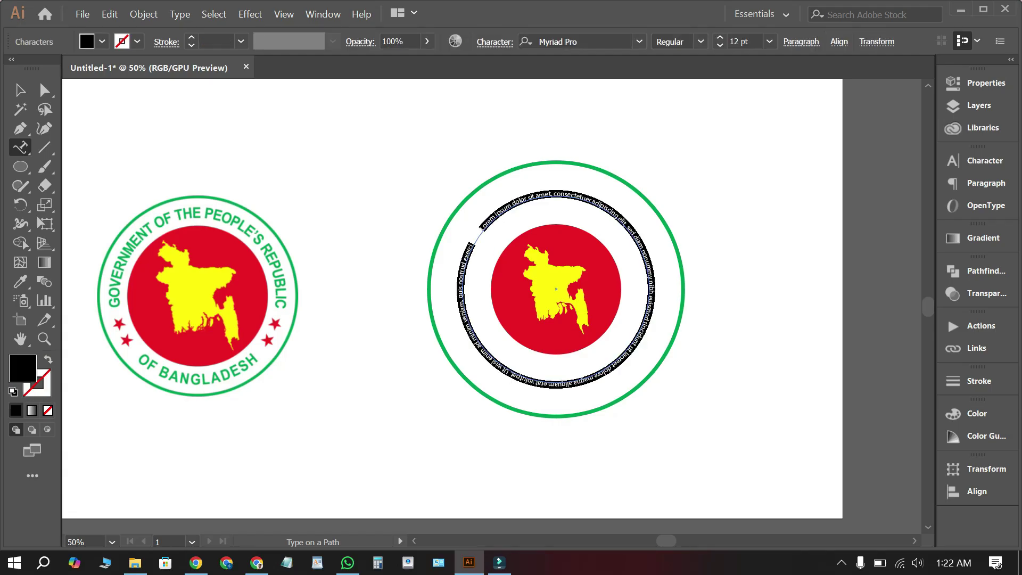
key("BackSpace")
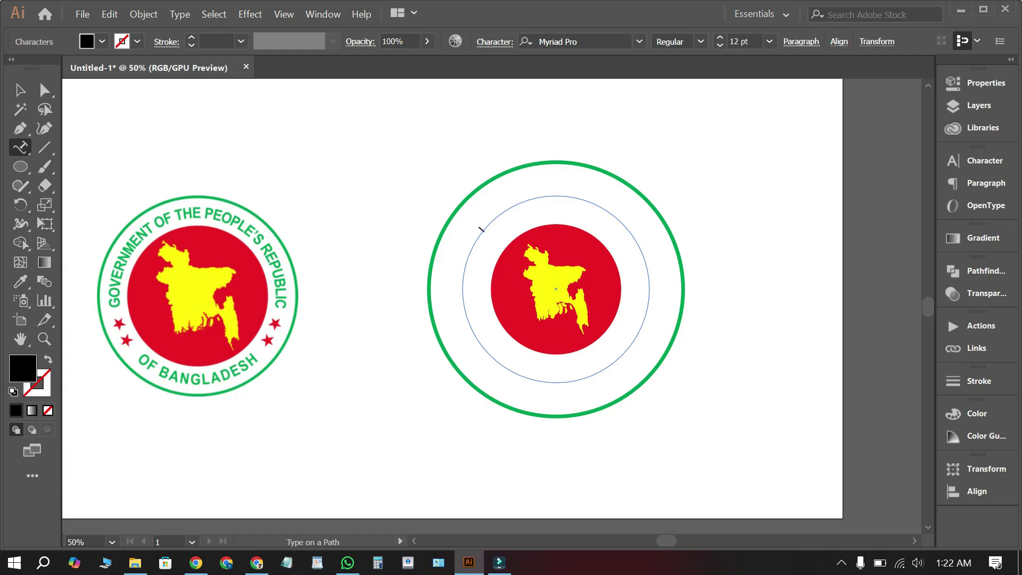
key("ctrl+v")
key("Escape")
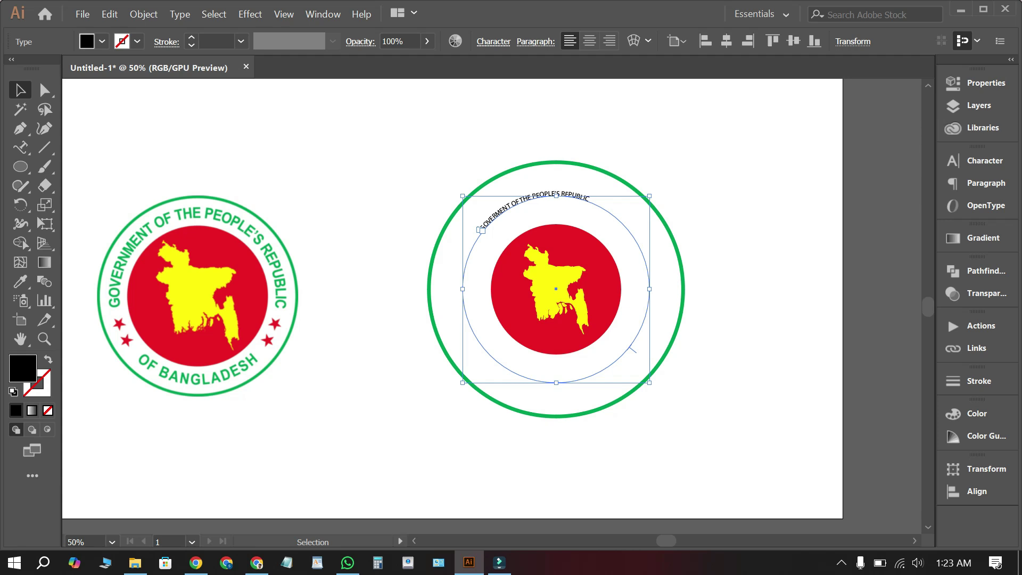
Set the curved text to 29 pt in Roboto Bold
left_click(493, 41)
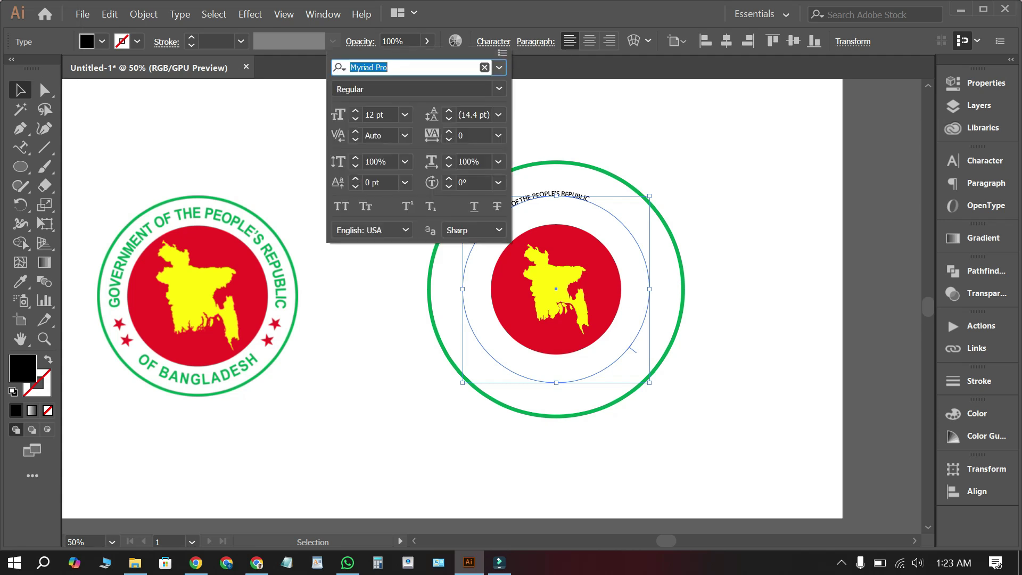
left_click(356, 111)
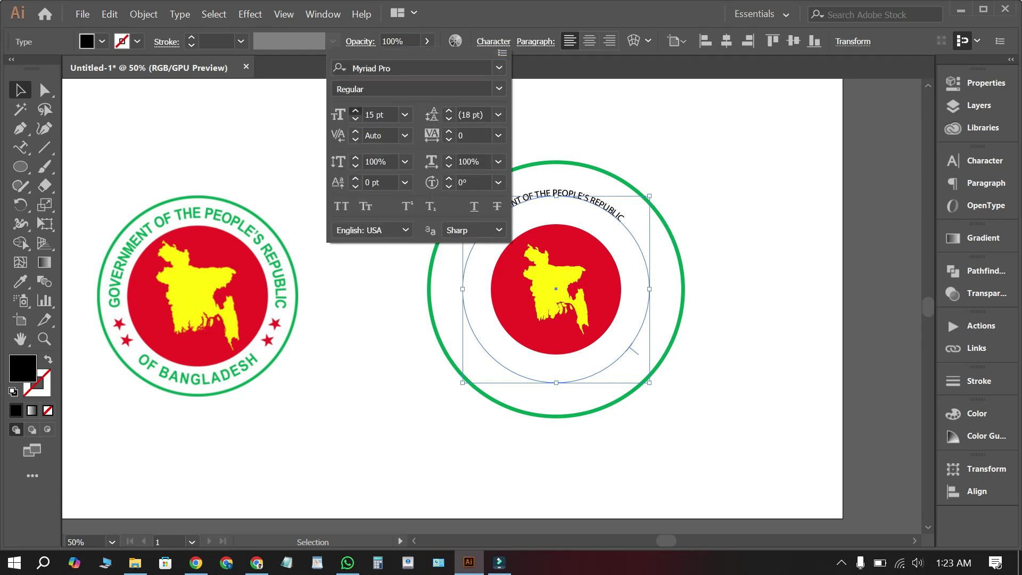
left_click(356, 111)
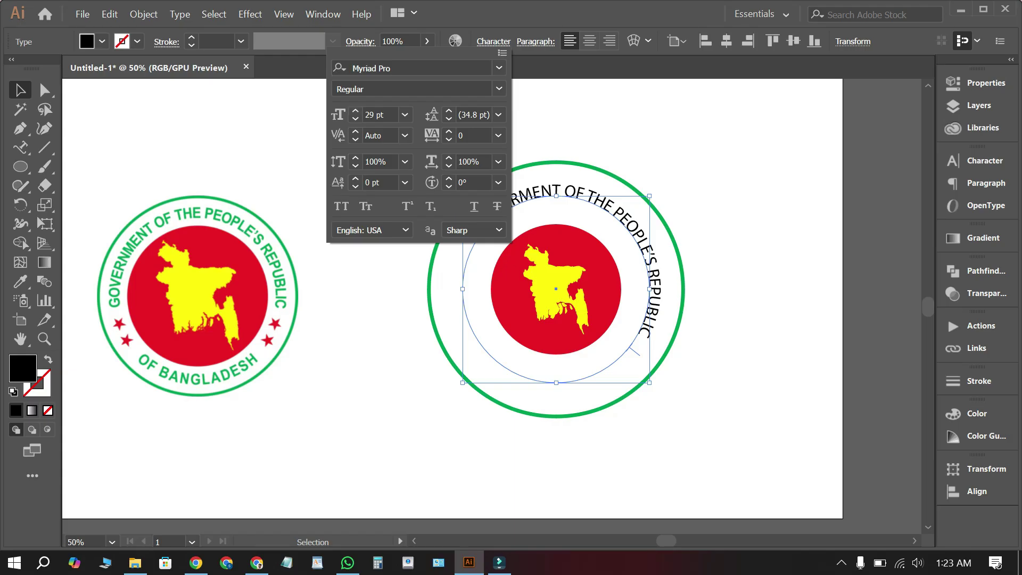
key("Escape")
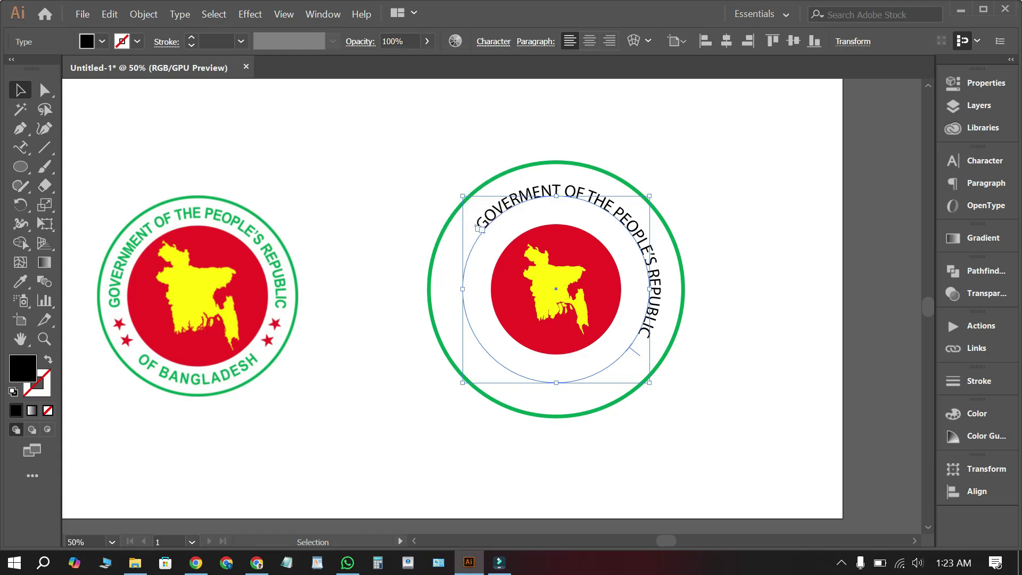
left_click(494, 41)
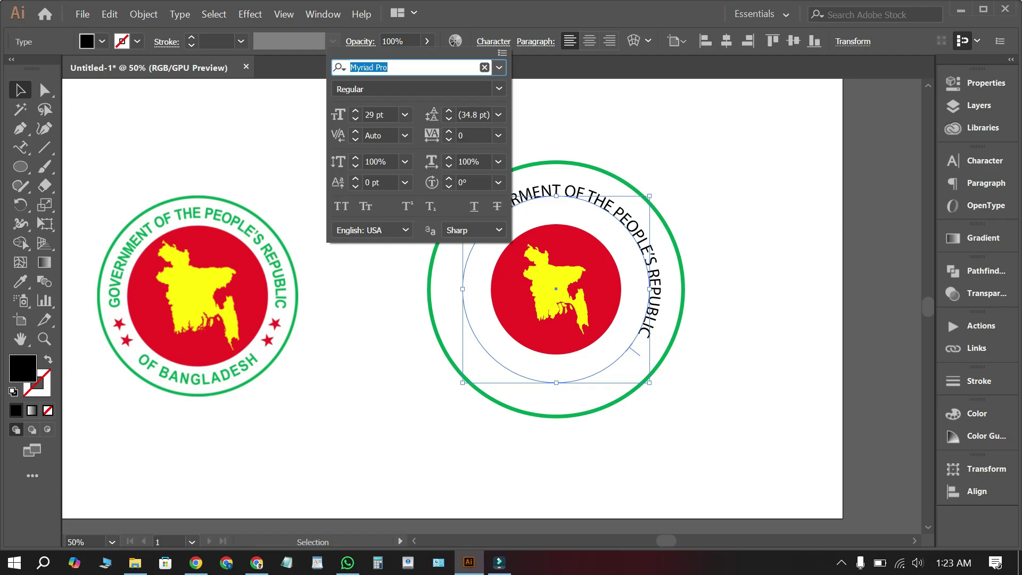
type("rob")
left_click(458, 345)
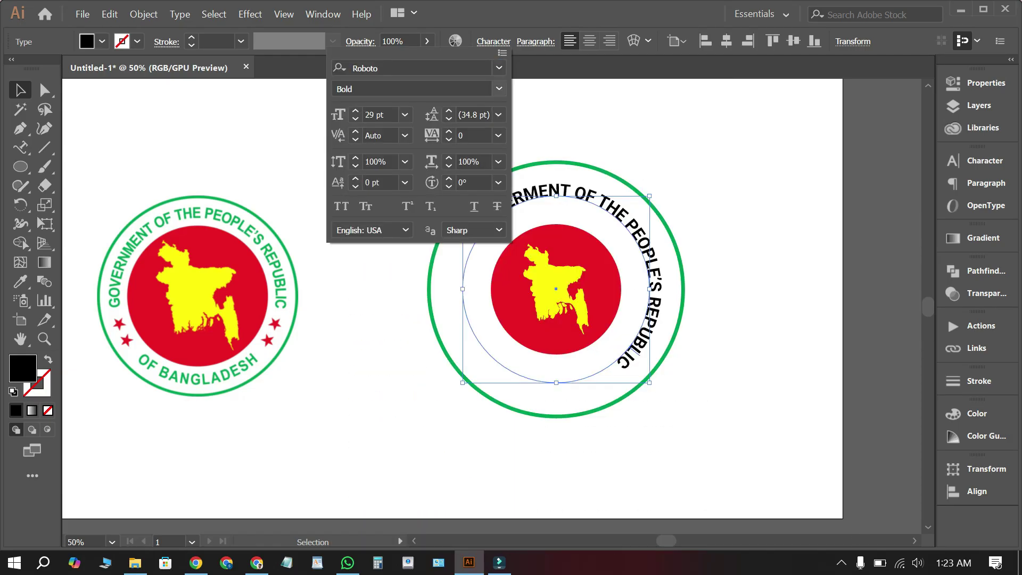
left_click(499, 67)
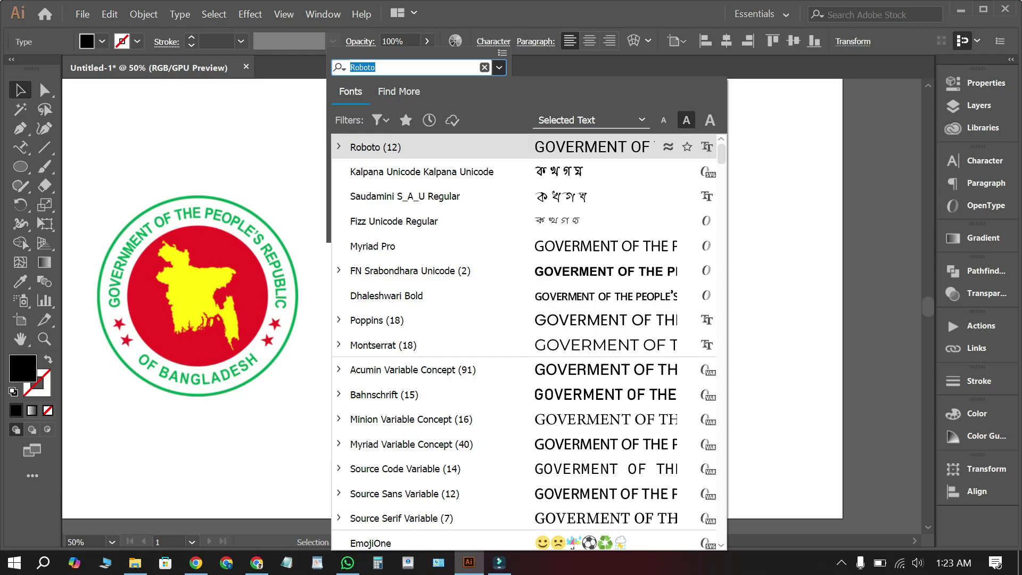
scroll(525, 341, "down", 4)
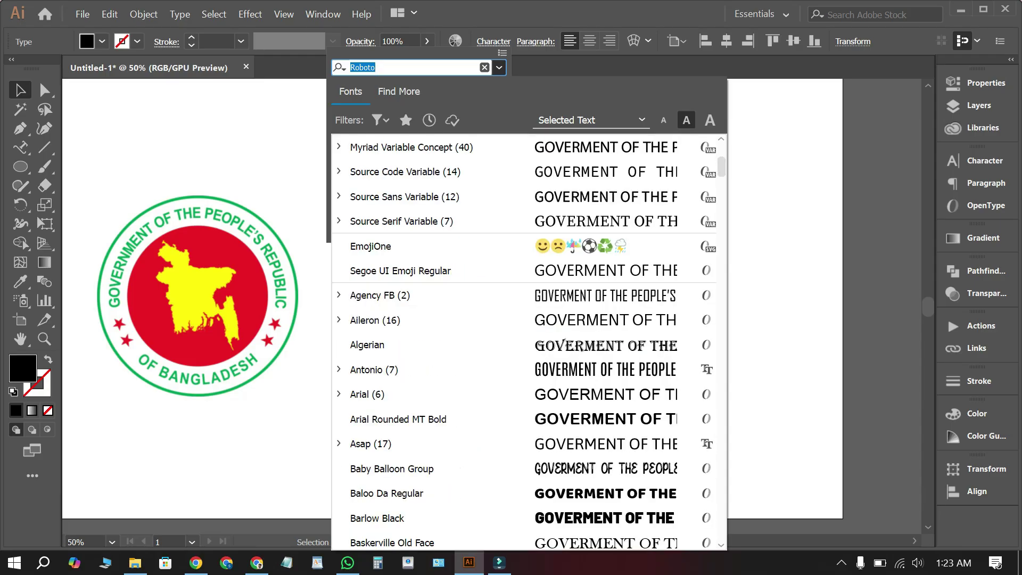
left_click(479, 240)
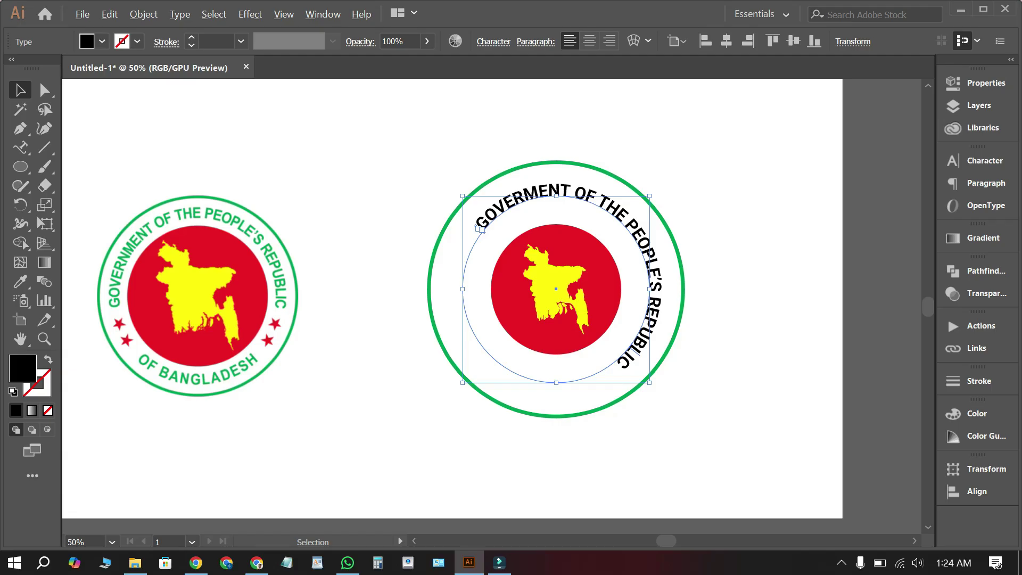
Increase the curved text's font size to 30 pt
key("alt")
scroll(556, 289, "down", 1)
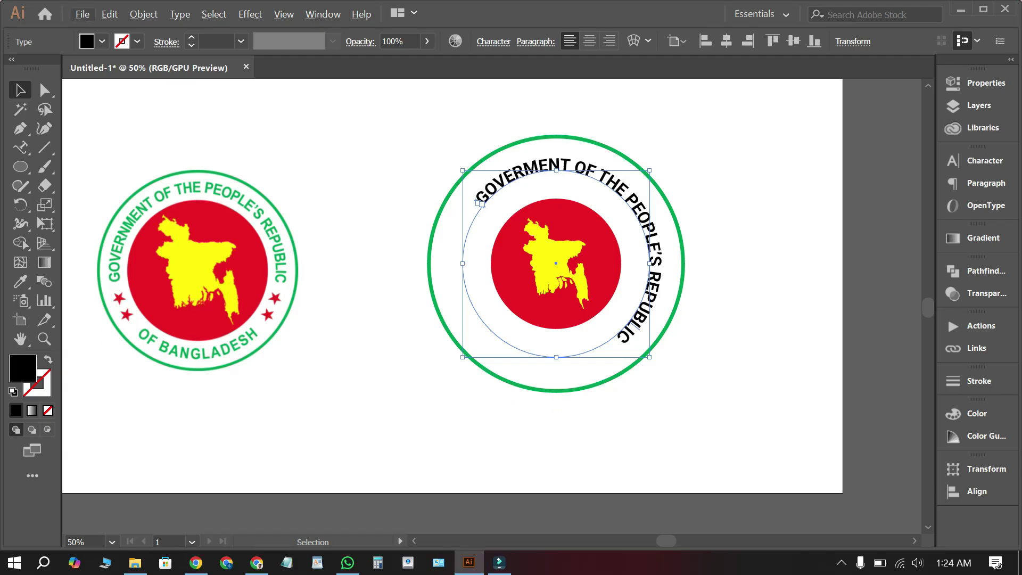
left_click(494, 42)
left_click(355, 111)
left_click(356, 111)
left_click(355, 118)
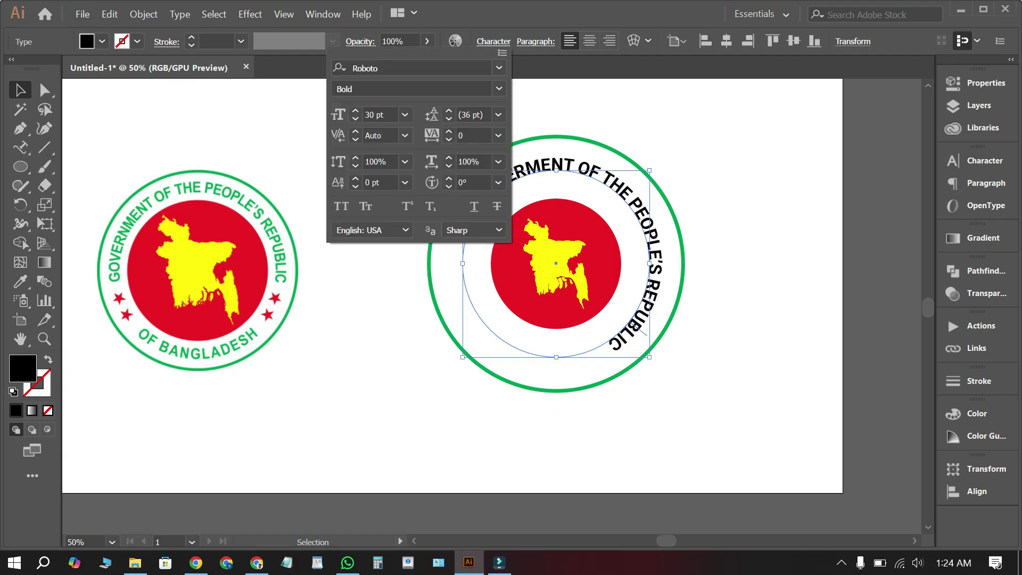
key("Escape")
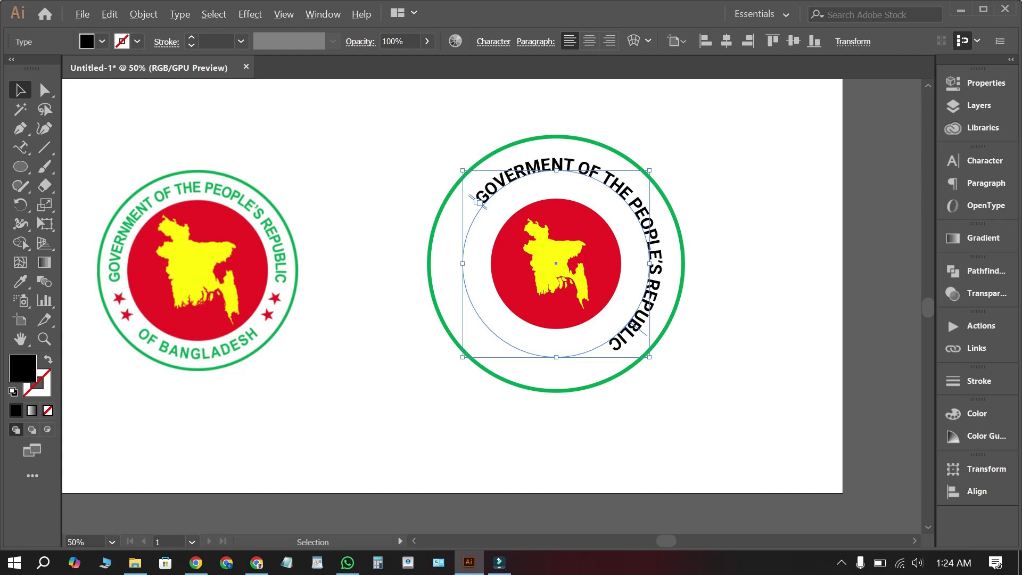
Slide the curved text along its circular path so it arches symmetrically over the top of the red circle
scroll(613, 326, "up", 1)
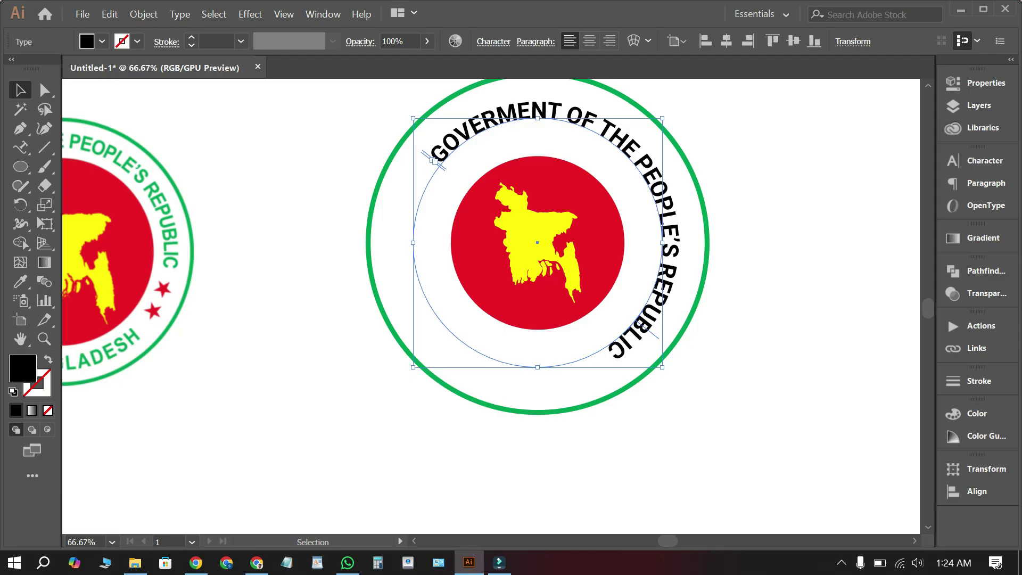
left_click_drag(436, 161, 413, 266)
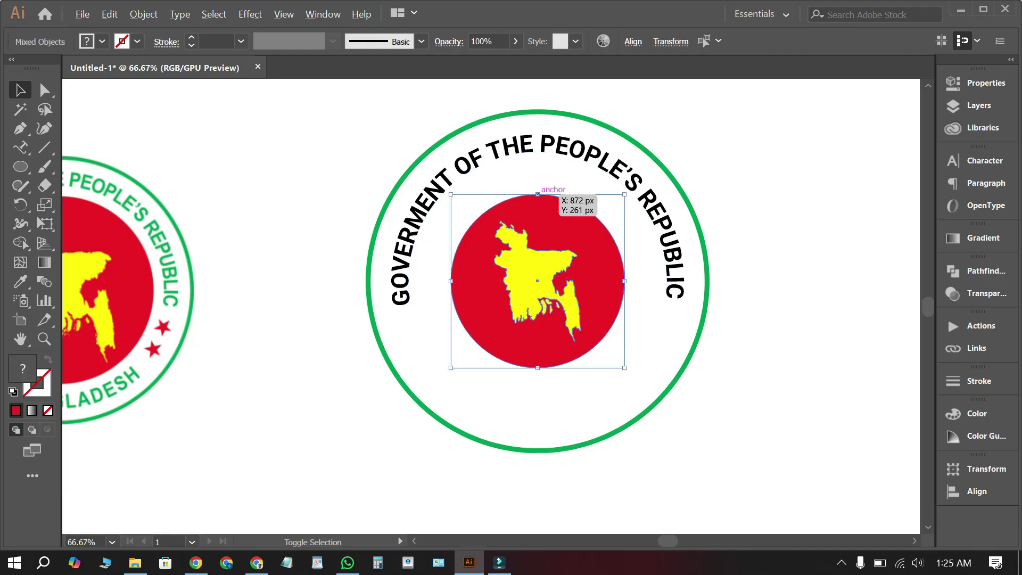
Enlarge the red circle and yellow map together about their centre until they nearly reach the curved text, and deselect them
left_click_drag(538, 195, 537, 175)
key("ctrl+shift+a")
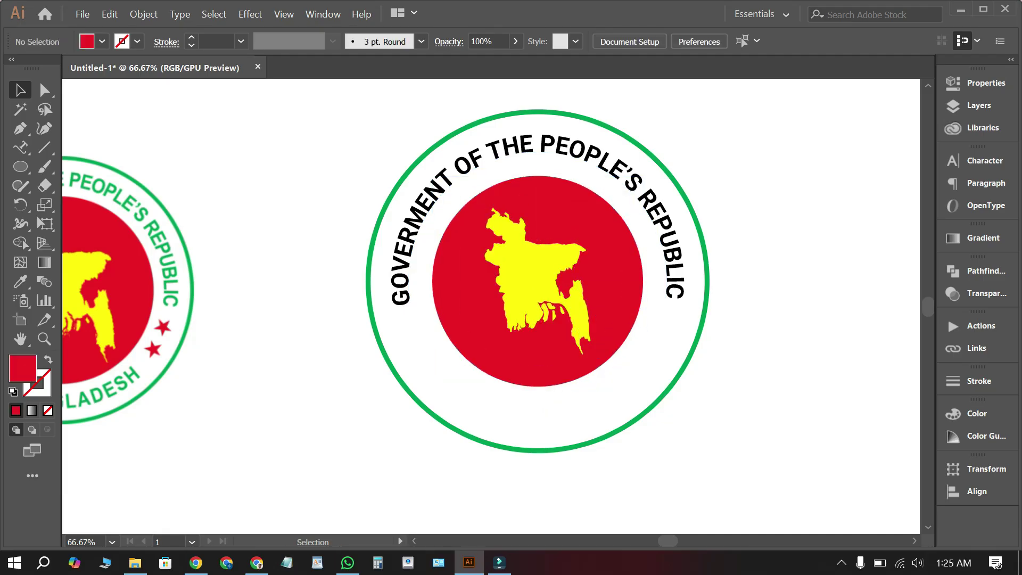
Compare the new logo's curved text and circle proportions with the reference logo
key("a")
scroll(770, 330, "down", 1)
scroll(174, 372, "up", 1)
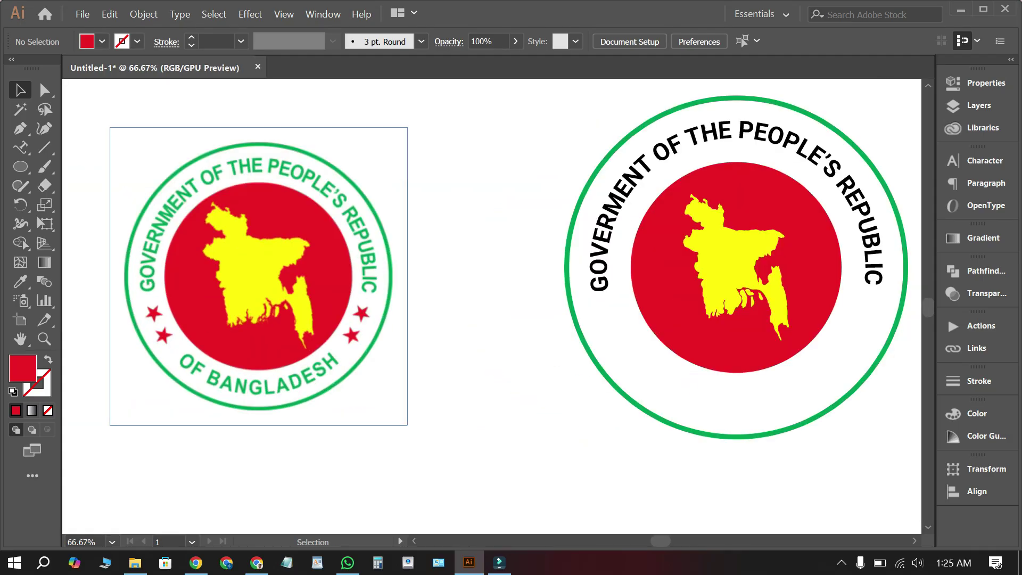
scroll(231, 366, "down", 1)
scroll(686, 307, "up", 1)
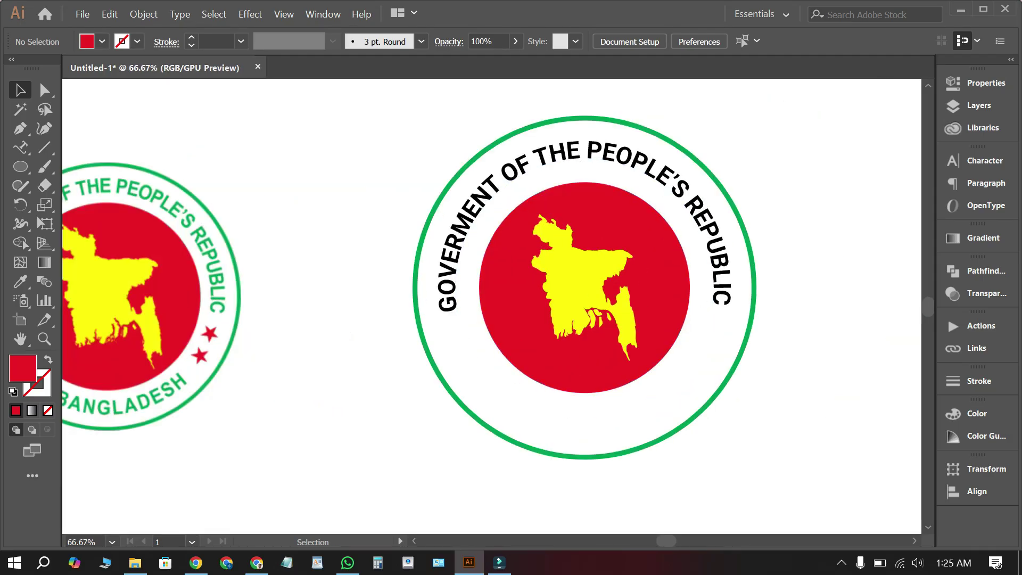
scroll(471, 230, "down", 1)
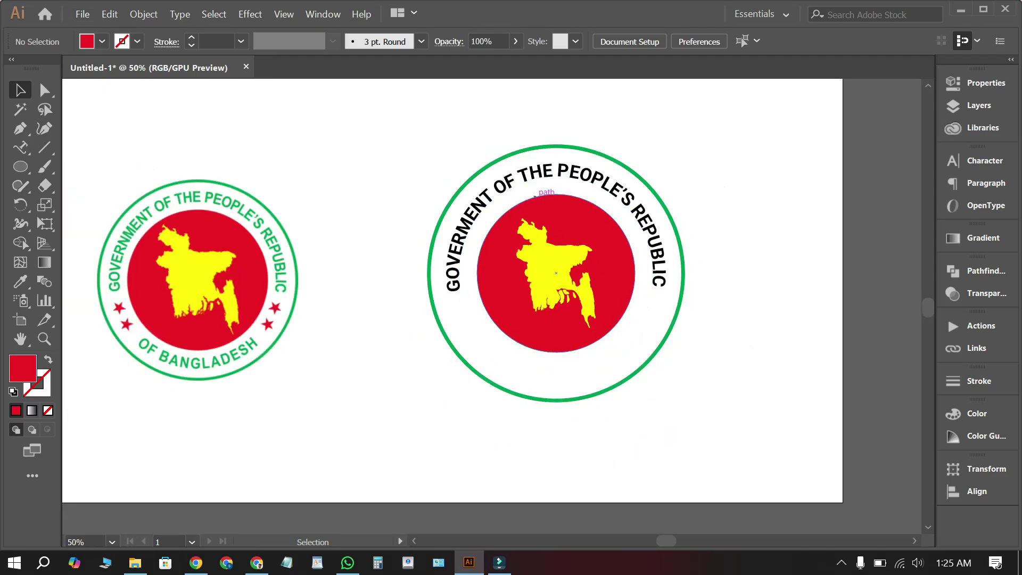
left_click(469, 226)
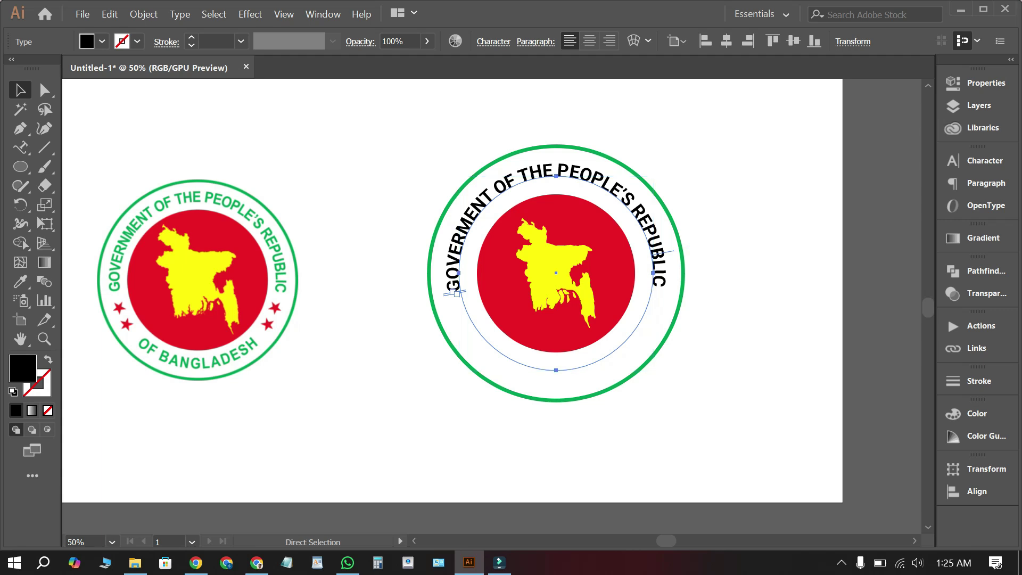
key("ctrl+shift+a")
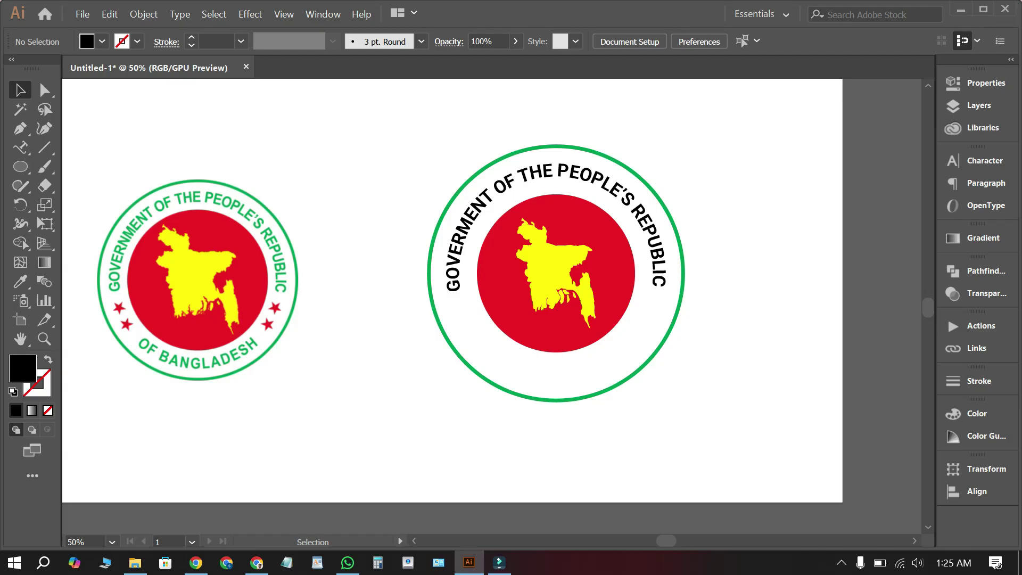
Paste a copy of the curved text in front and slide it around the circle towards the lower half
key("a")
key("ctrl+f")
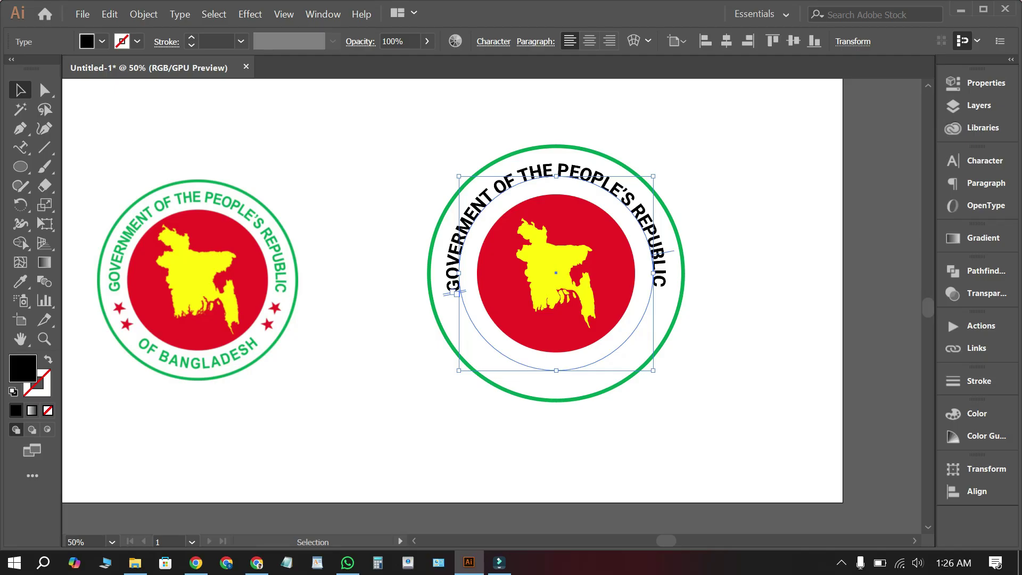
left_click_drag(672, 251, 459, 336)
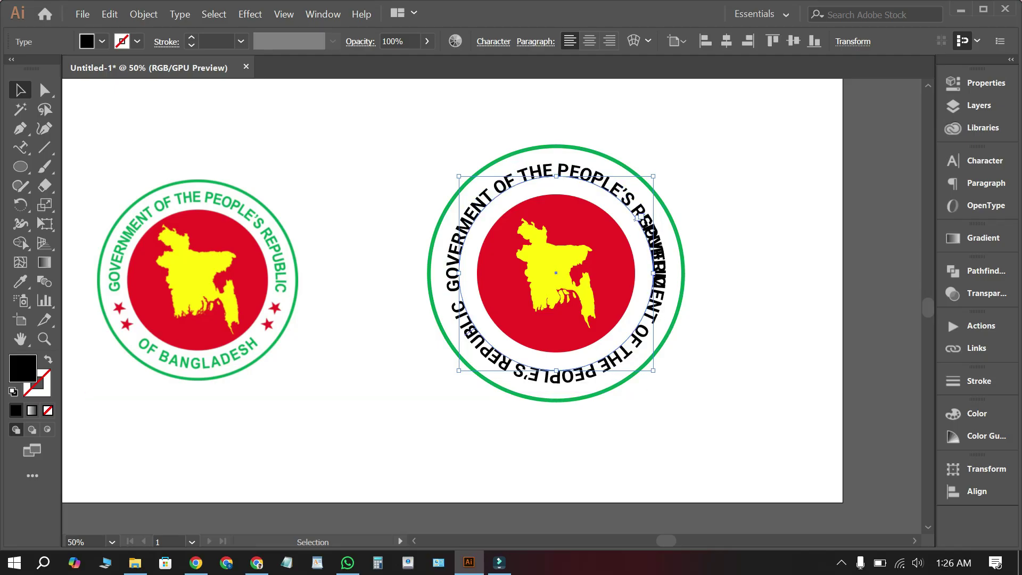
Replace the copied curved text with "OF BANGLADESH"
key("t")
key("ctrl+a")
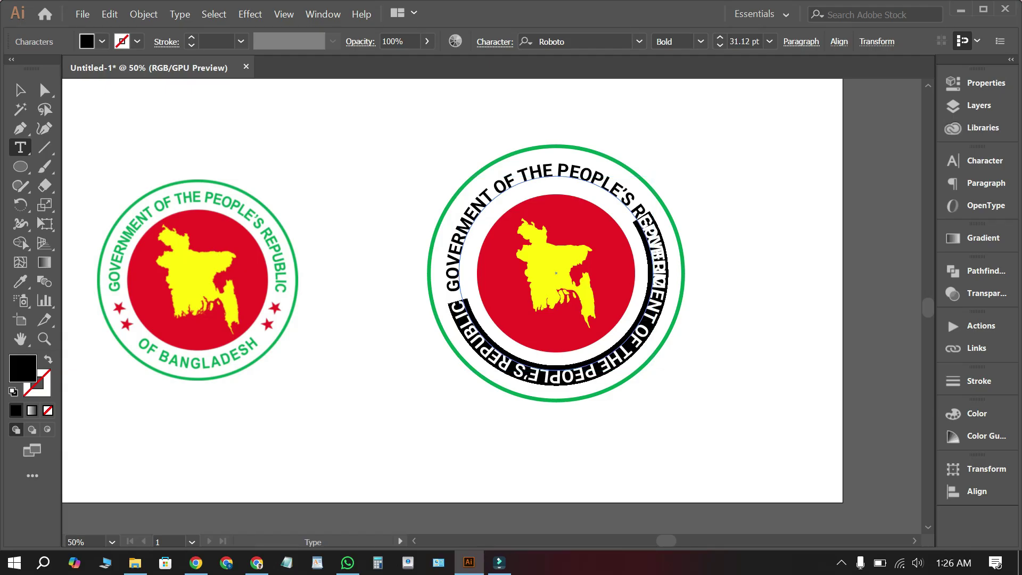
key("BackSpace")
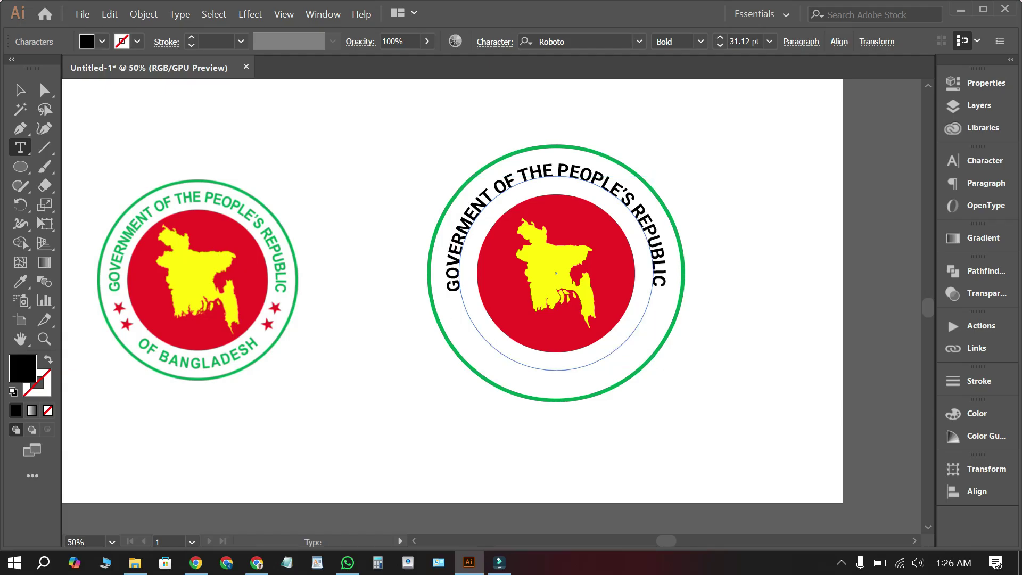
type("OF BOF BANGLADESH")
key("Escape")
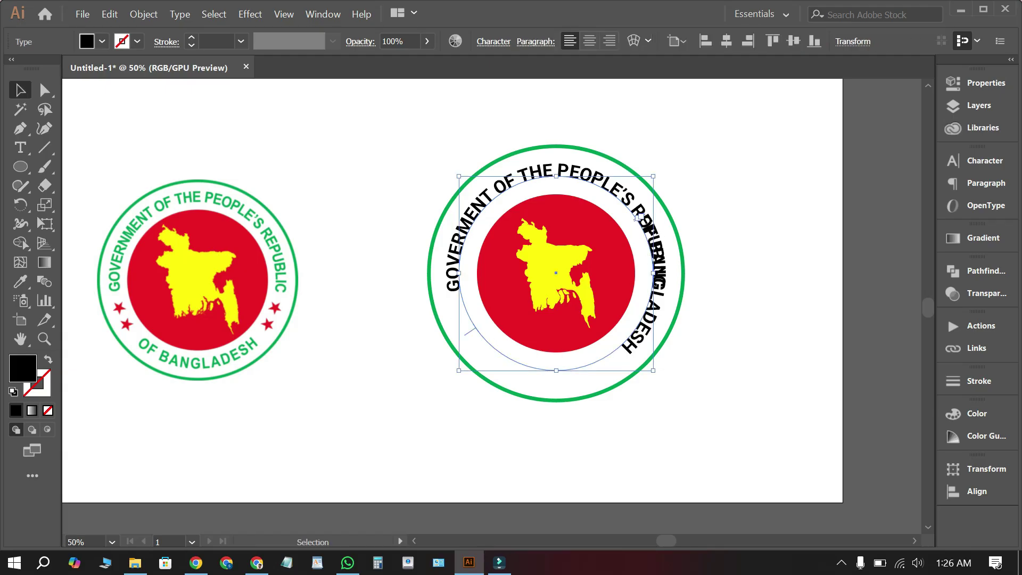
Slide the "OF BANGLADESH" text along its path to the bottom of the logo and deselect it
left_click_drag(638, 217, 459, 263)
left_click(798, 330)
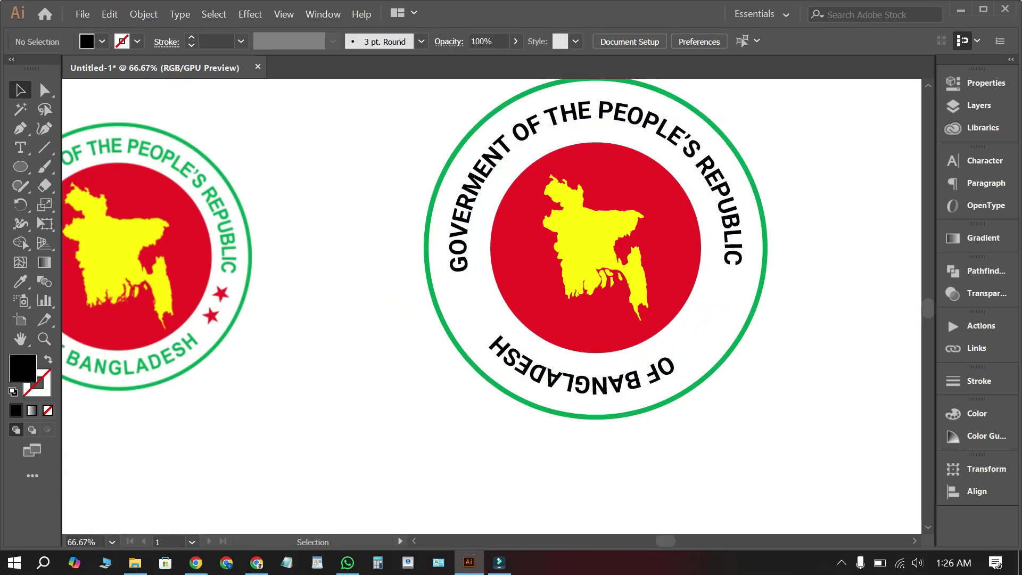
scroll(616, 298, "down", 1)
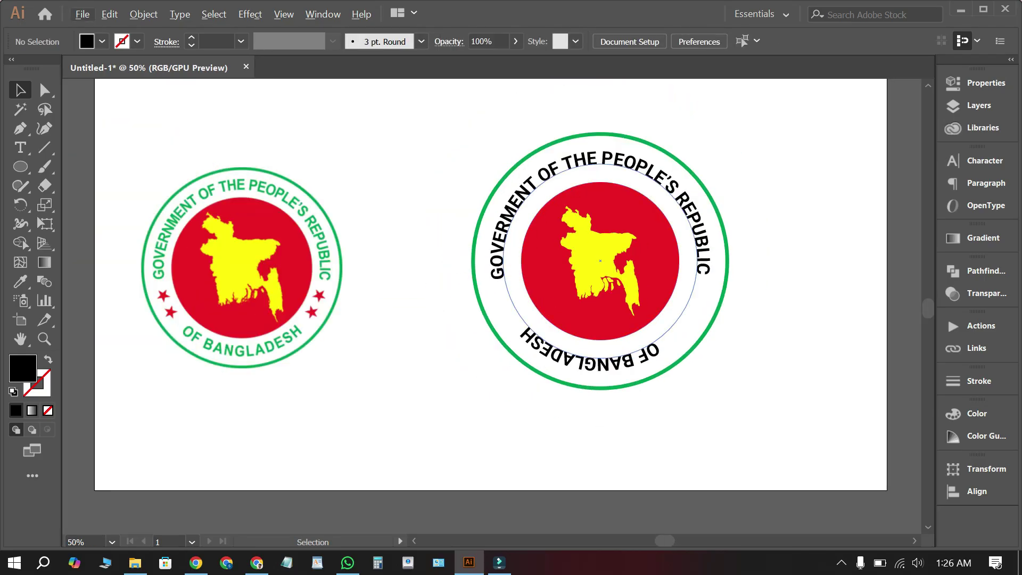
Flip the "OF BANGLADESH" text to the inner side of its path so it reads upright, centred below the map, and deselect it
left_click(656, 343)
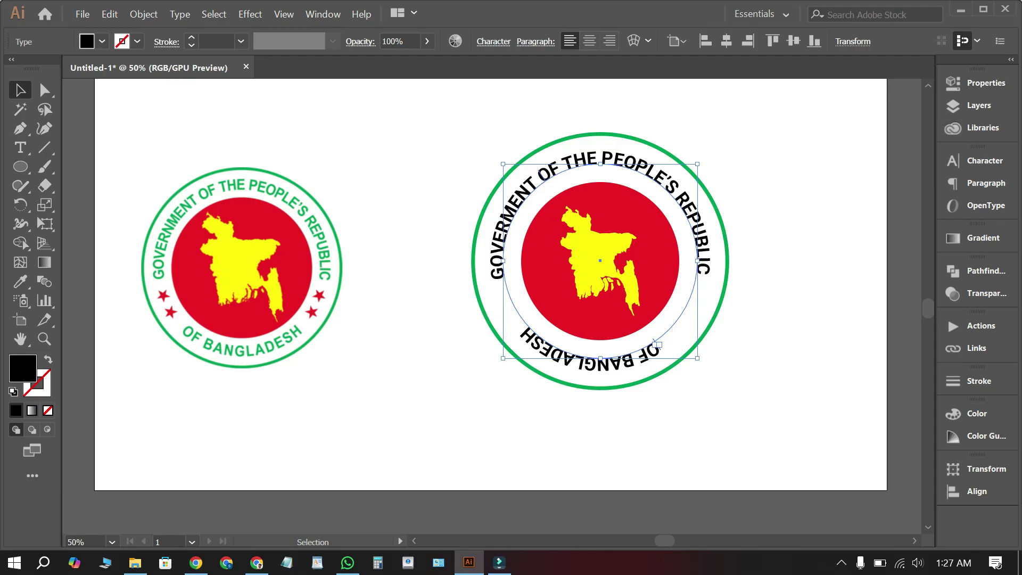
left_click_drag(657, 343, 531, 325)
key("ctrl+shift+a")
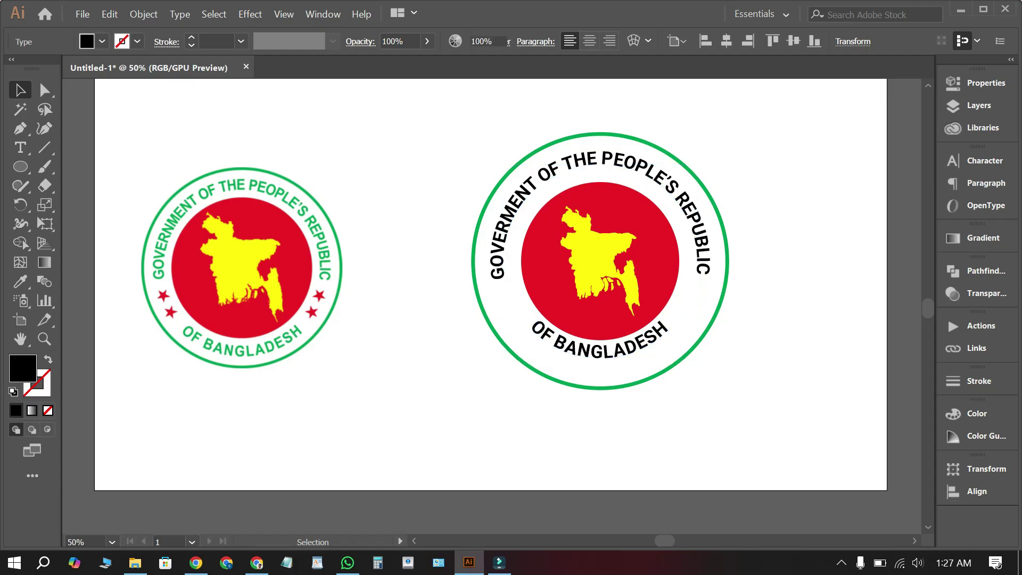
scroll(667, 336, "up", 1)
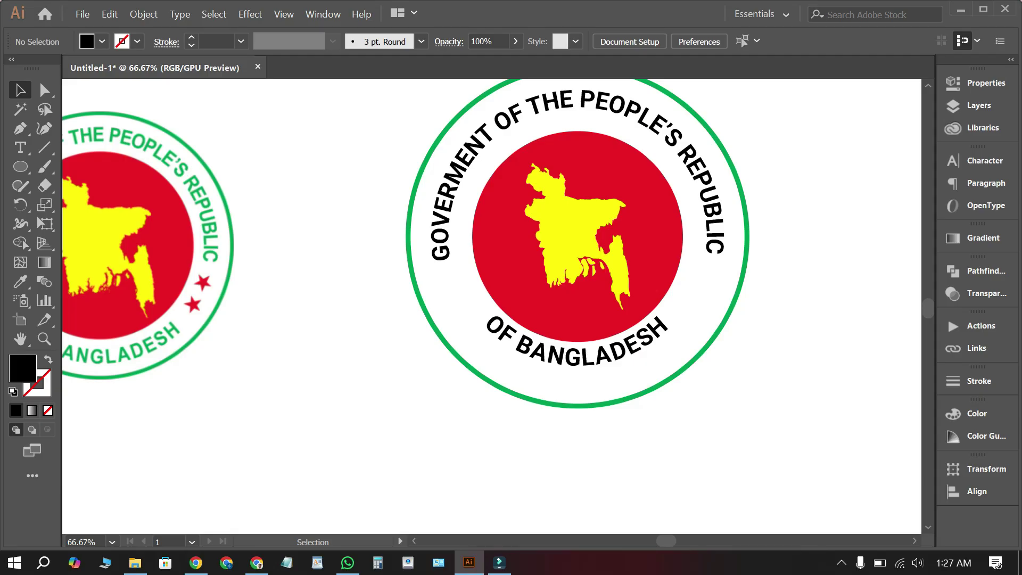
Enlarge the "OF BANGLADESH" text and its circular path proportionally from the centre, then deselect it
left_click(645, 339)
key("alt")
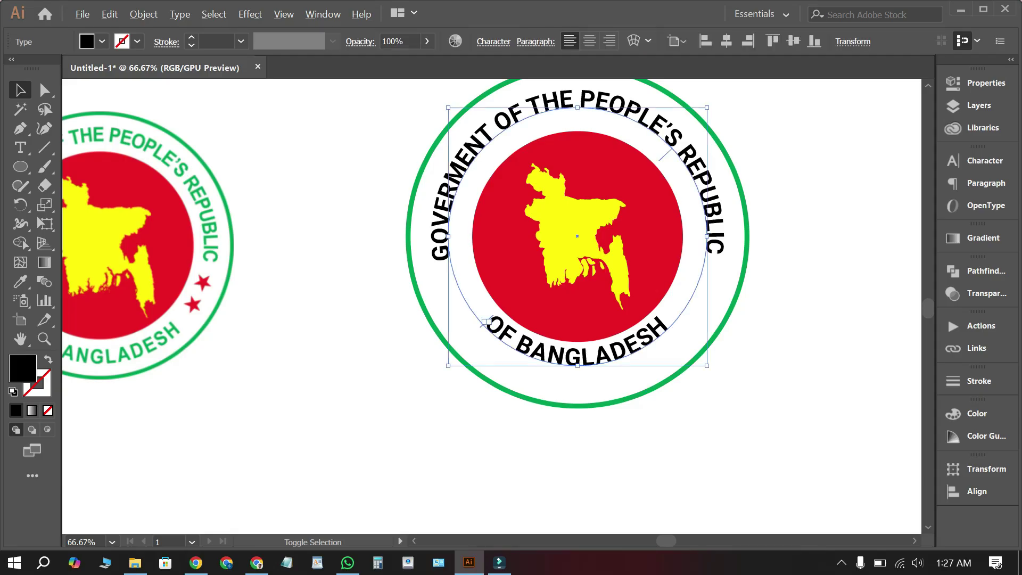
left_click_drag(707, 366, 724, 383)
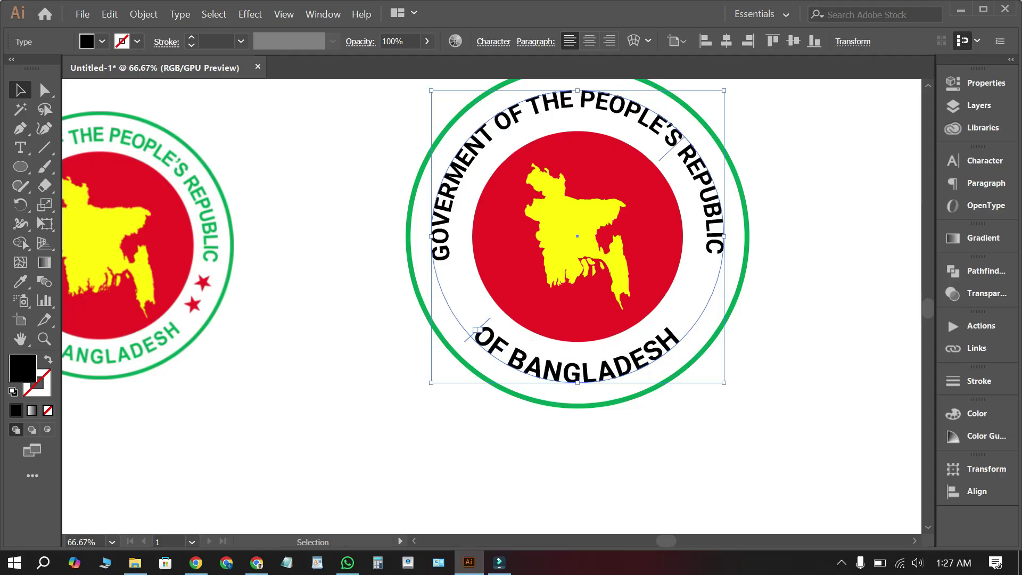
key("ctrl+shift+a")
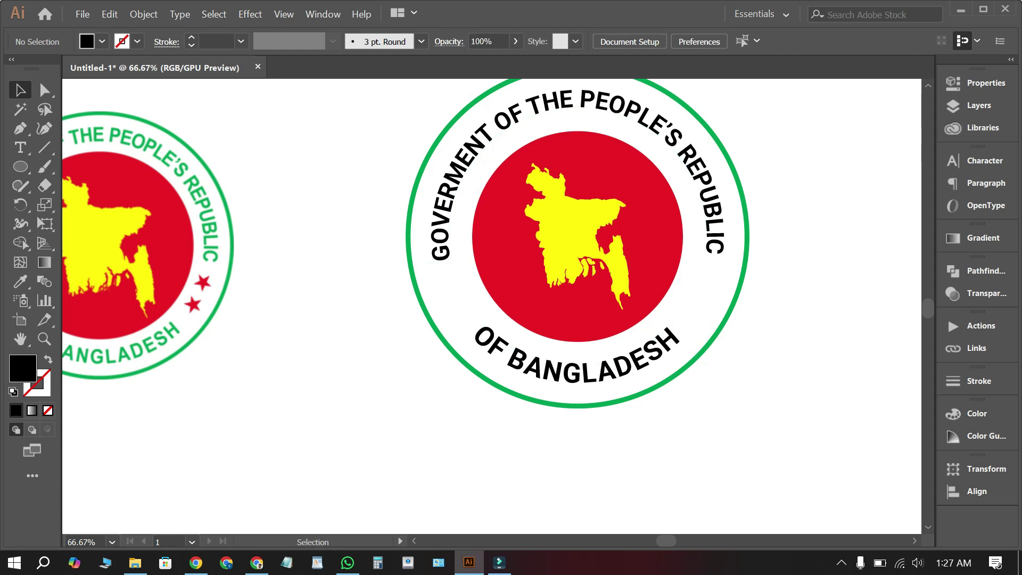
Set the font size of the upper curved text to 30 pt
left_click(714, 210)
left_click_drag(713, 210, 727, 248)
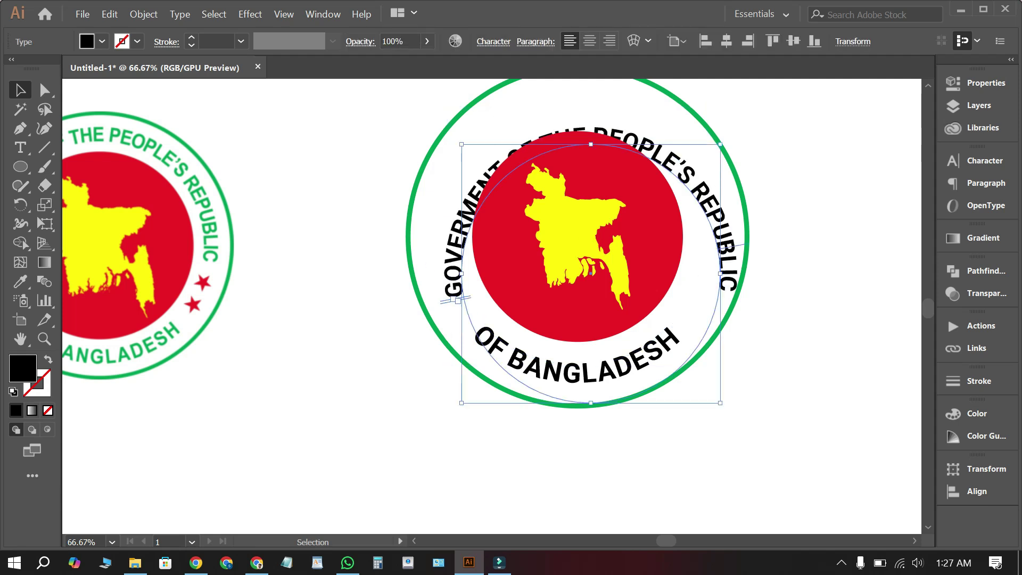
key("ctrl+z")
scroll(407, 256, "up", 2)
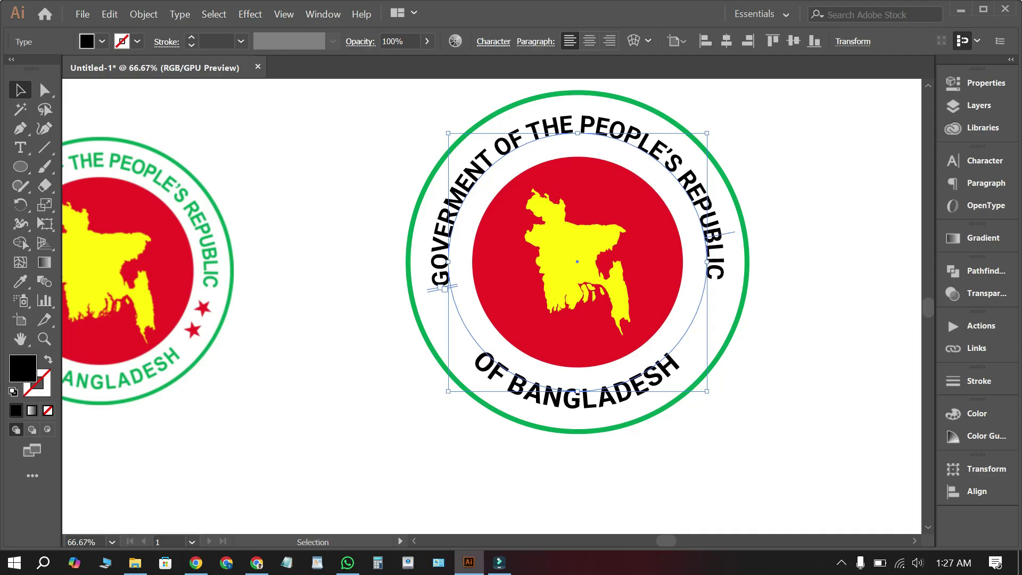
left_click(493, 41)
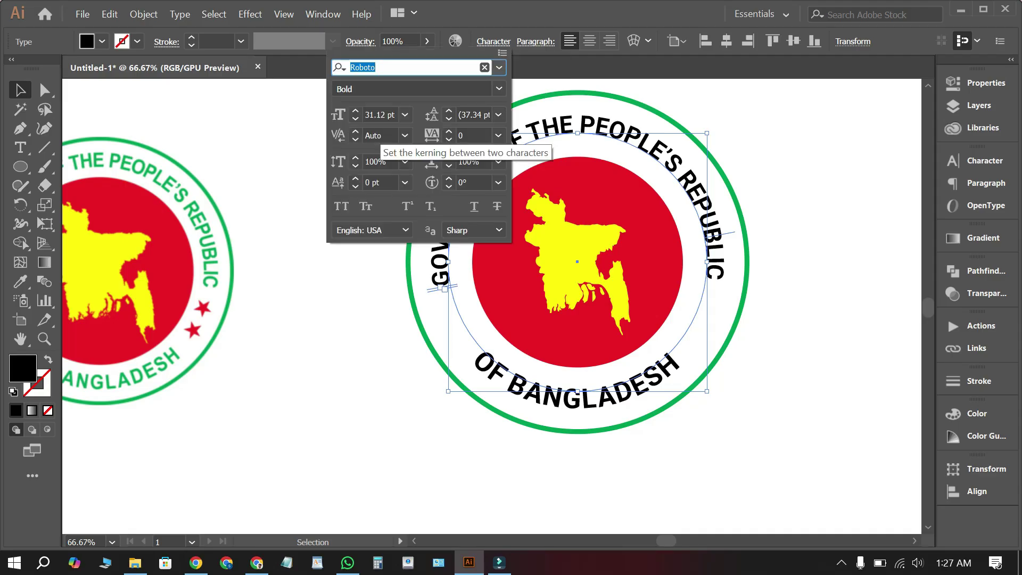
left_click(375, 115)
key("Down")
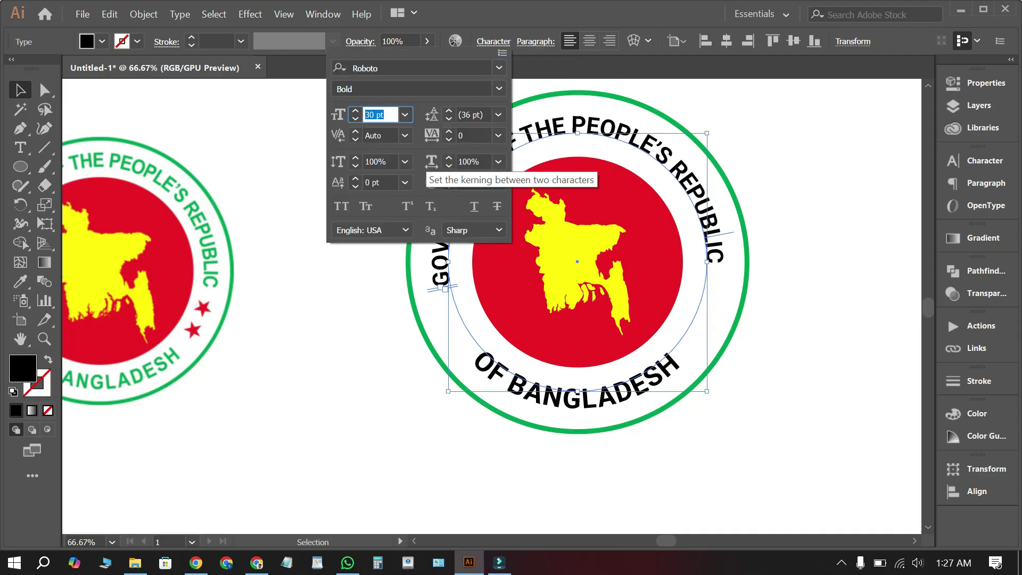
key("Return")
Set the "OF BANGLADESH" text to 30 pt and slide it along its path to centre it below the map
left_click(572, 399)
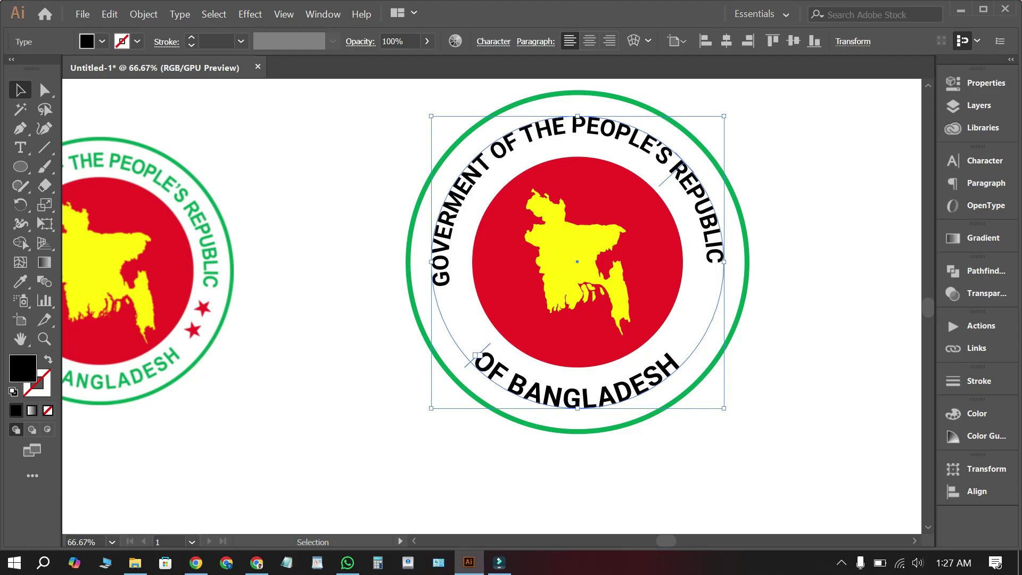
left_click(494, 42)
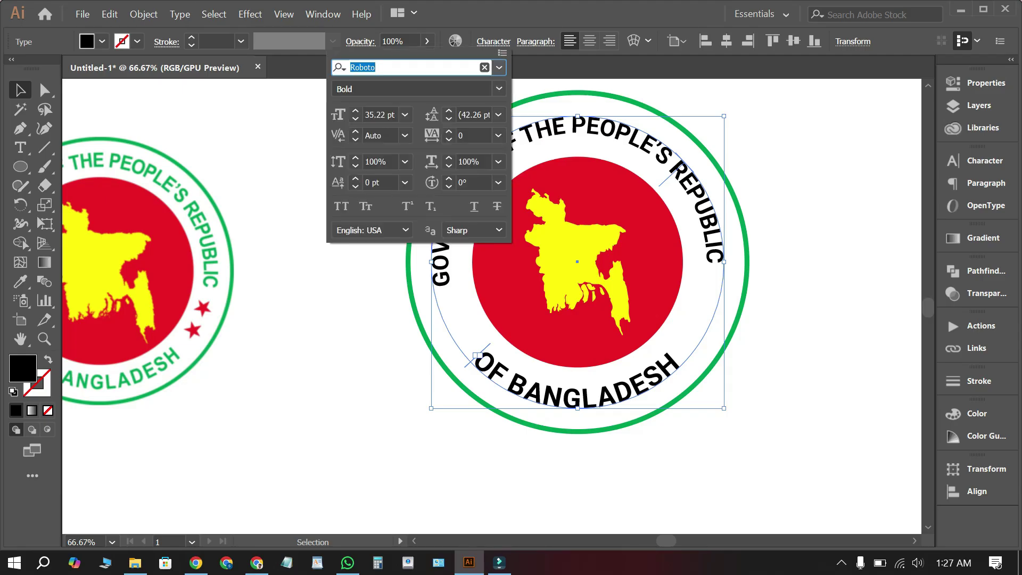
left_click(375, 115)
scroll(375, 115, "down", 4)
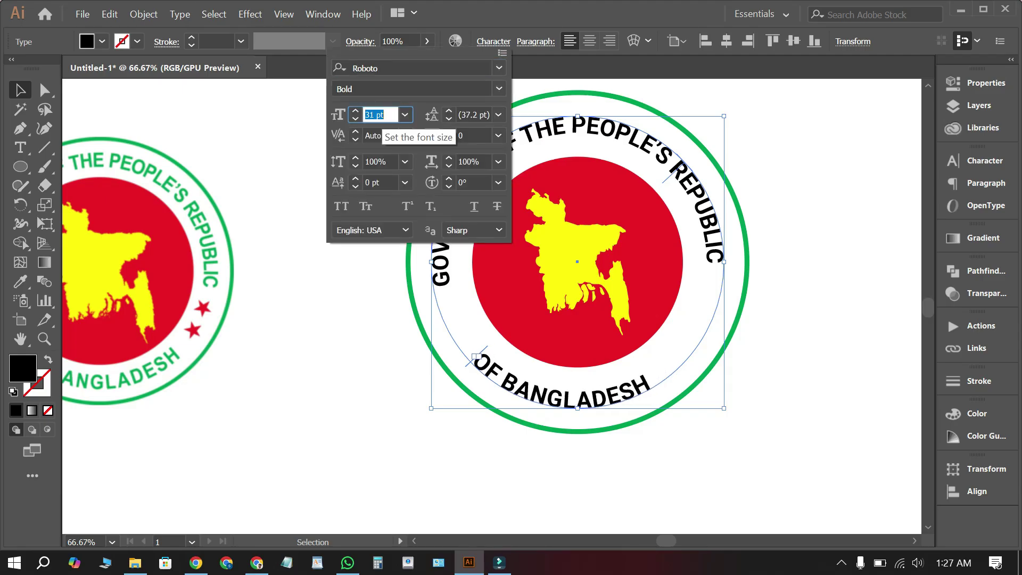
key("Down")
key("Return")
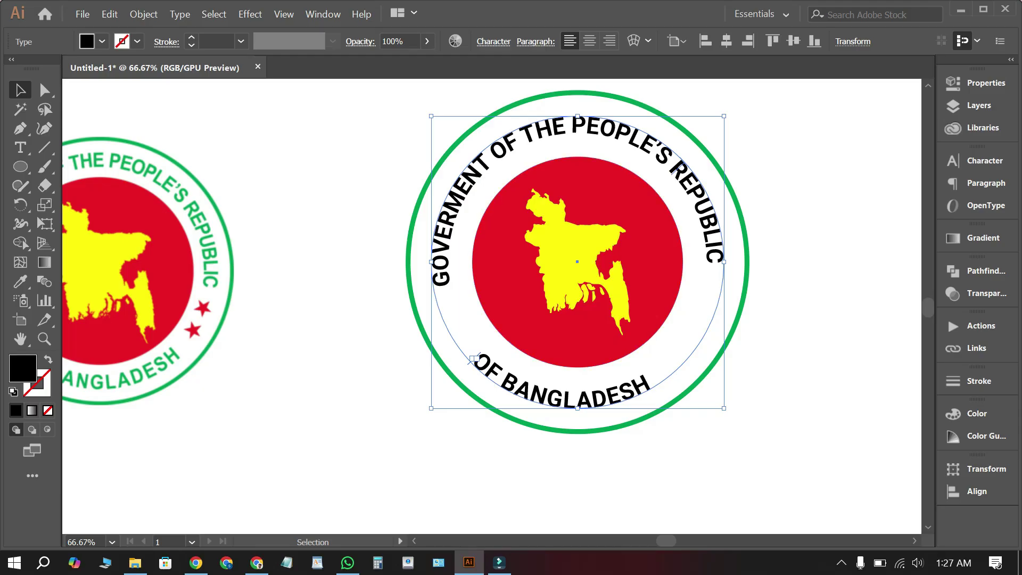
left_click_drag(474, 359, 482, 368)
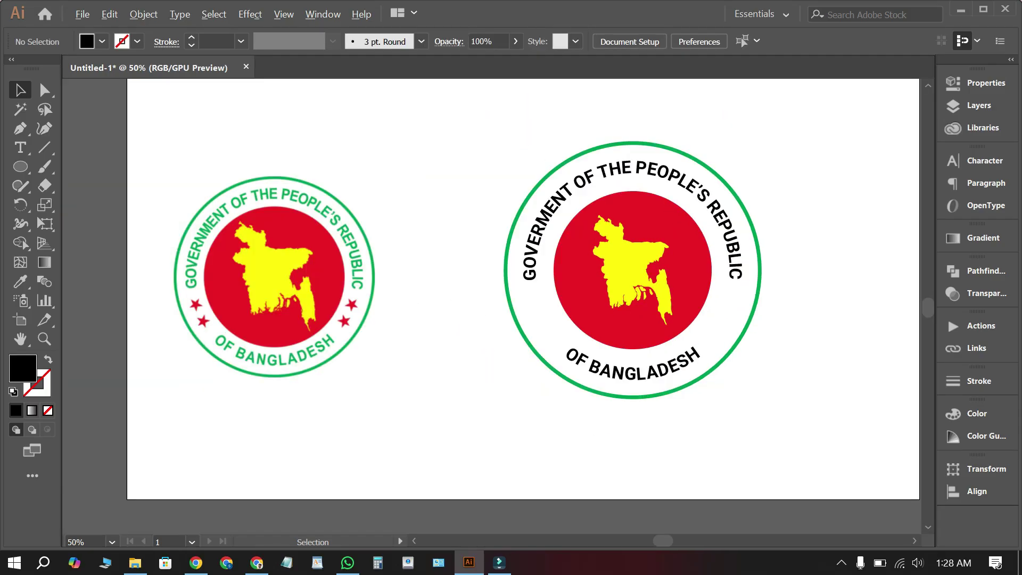
Recolour both curved texts with the green sampled from the outer ring and deselect them
scroll(708, 304, "up", 1)
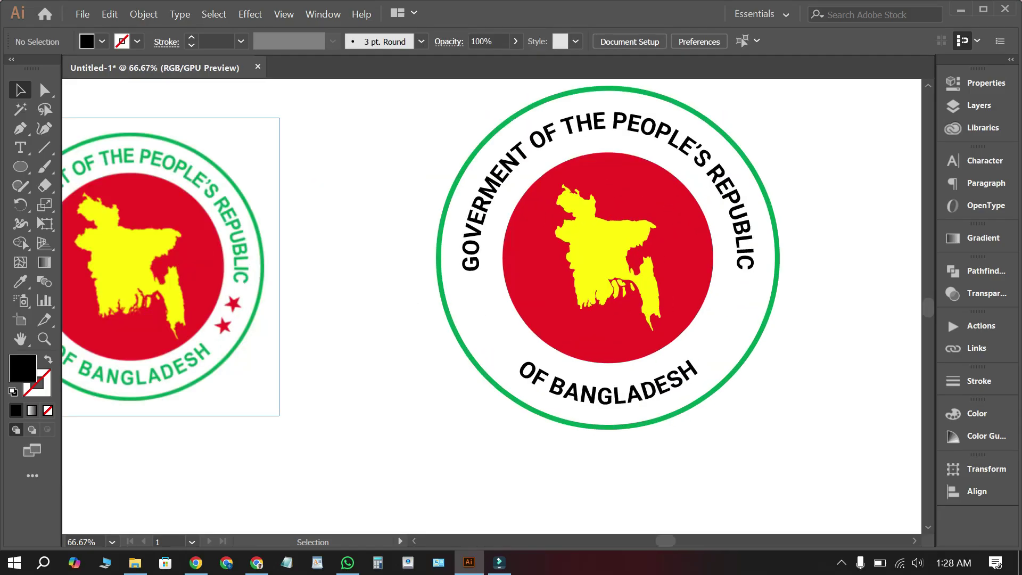
left_click(595, 395)
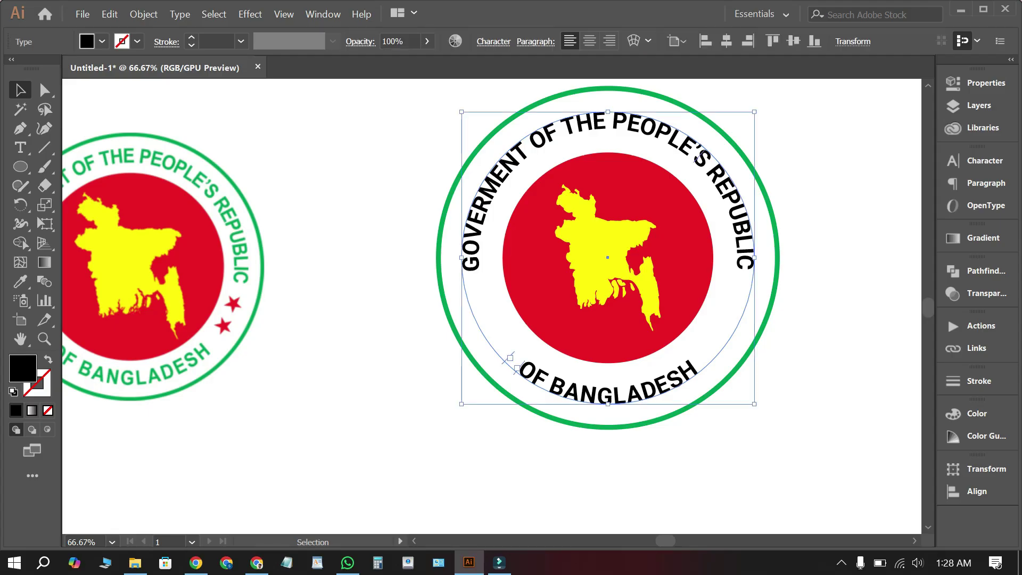
left_click(696, 156, "shift")
key("i")
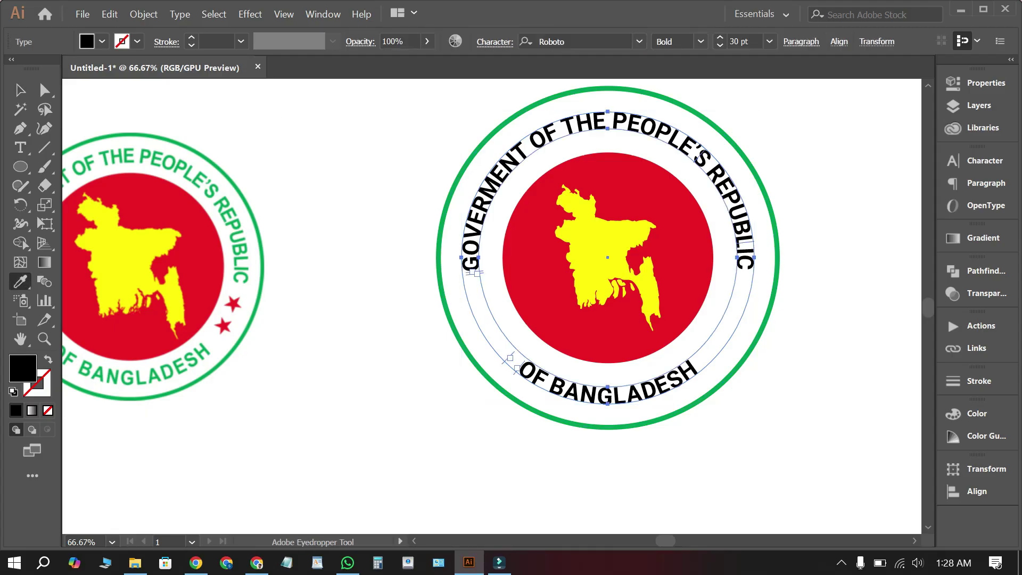
left_click(466, 342)
key("v")
key("ctrl+shift+a")
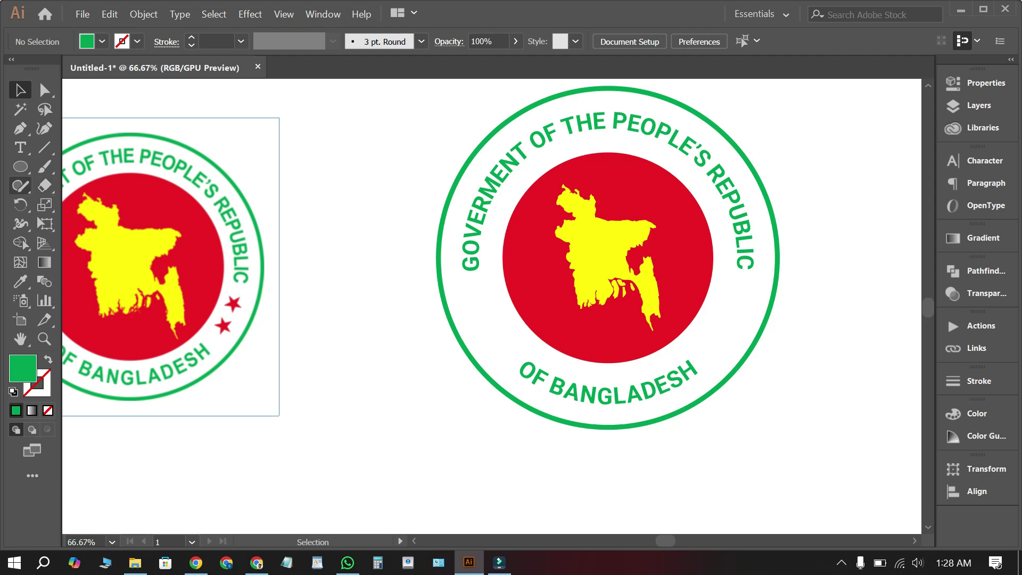
Draw a small five-pointed star in the white band below "REPUBLIC" and fill it with the logo's red
left_click(21, 167)
left_click(87, 243)
left_click_drag(729, 318, 728, 308)
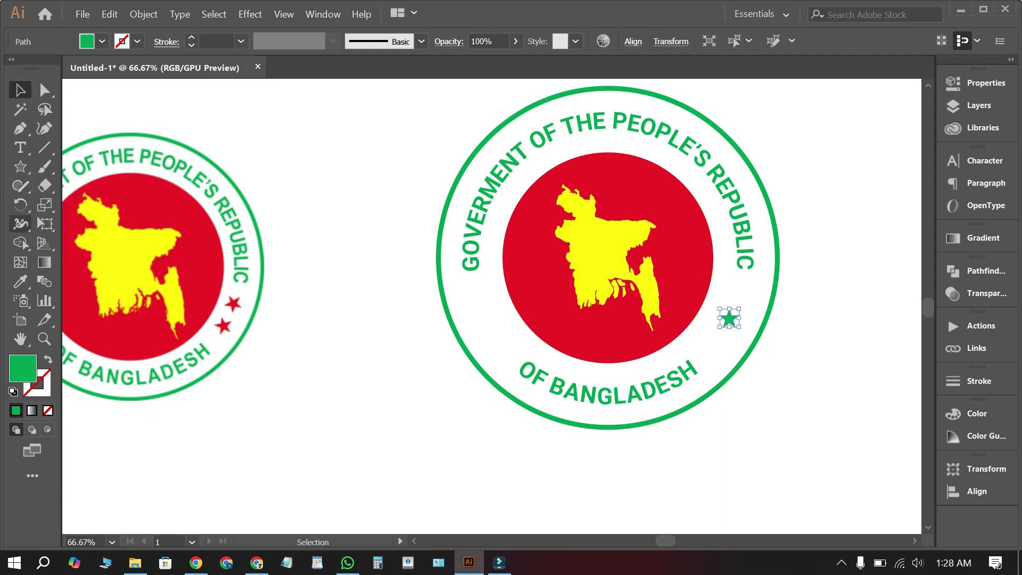
left_click(20, 281)
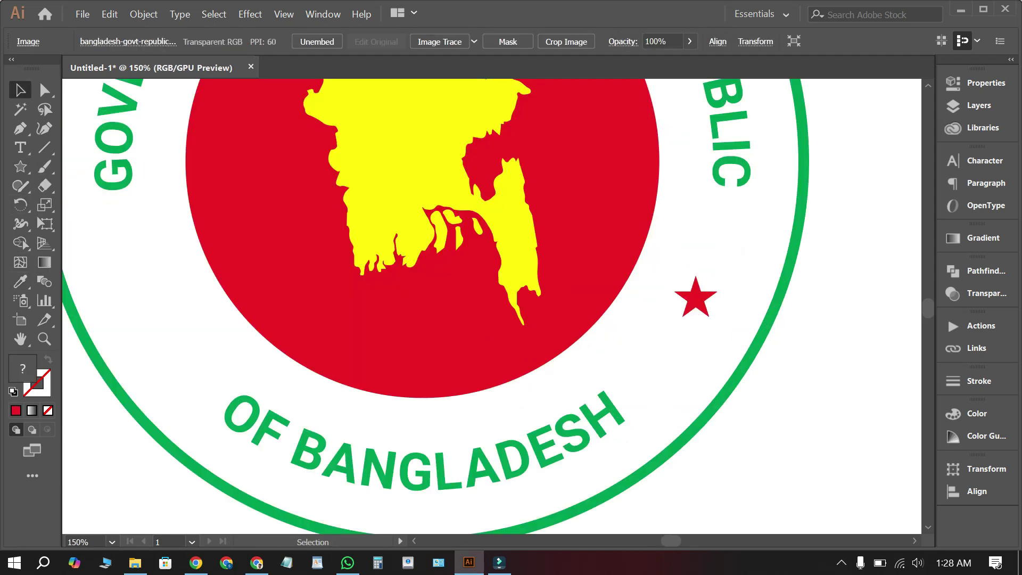
Move the red star closer to "REPUBLIC" and place a copy of it diagonally below, following the curve of the band
left_click_drag(706, 283, 716, 293)
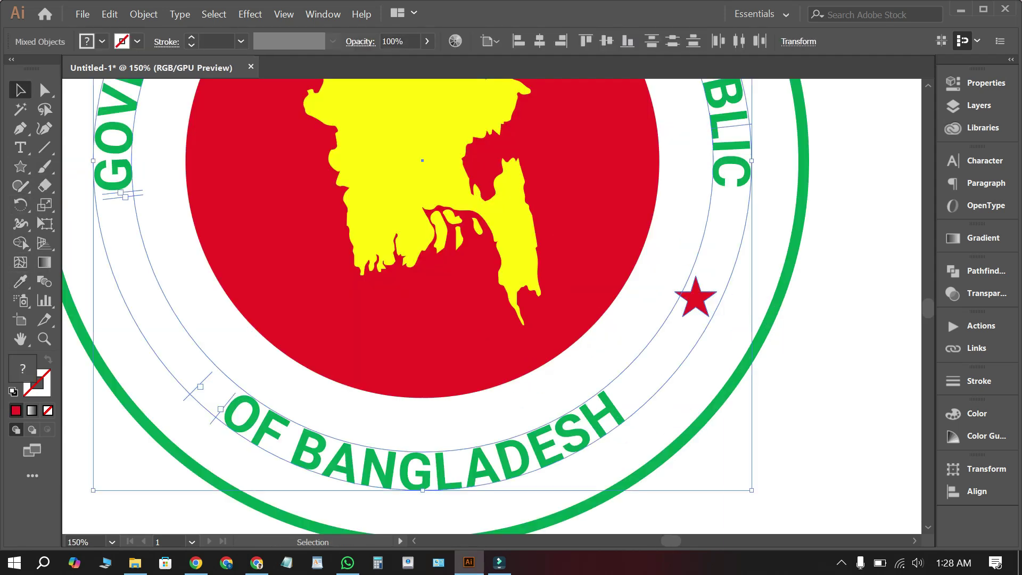
left_click(840, 334)
left_click_drag(712, 269, 685, 328)
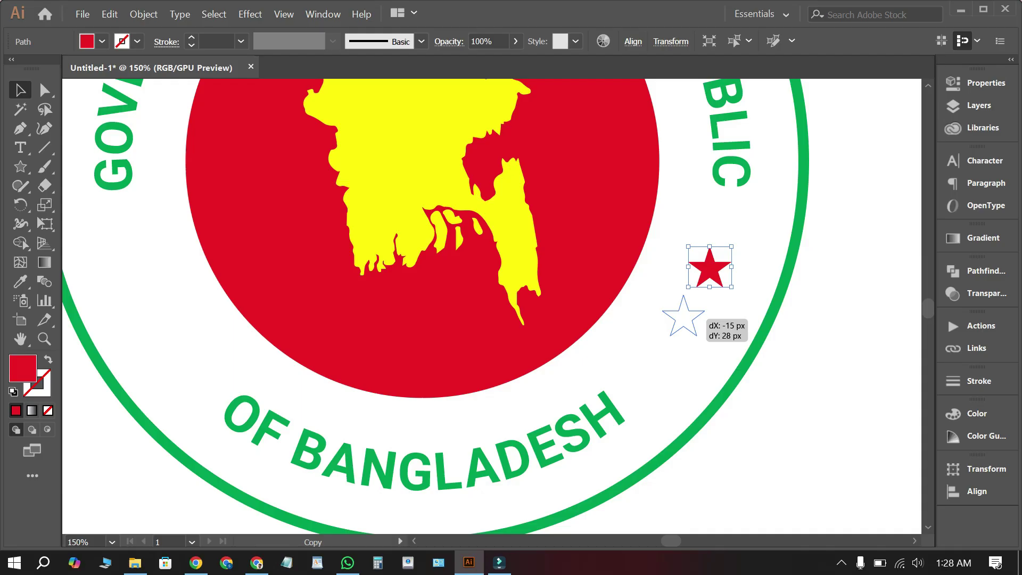
Reflect a copy of both stars across the vertical axis and place it on the opposite side of the band, below "GOVERMENT"
key("ctrl+a")
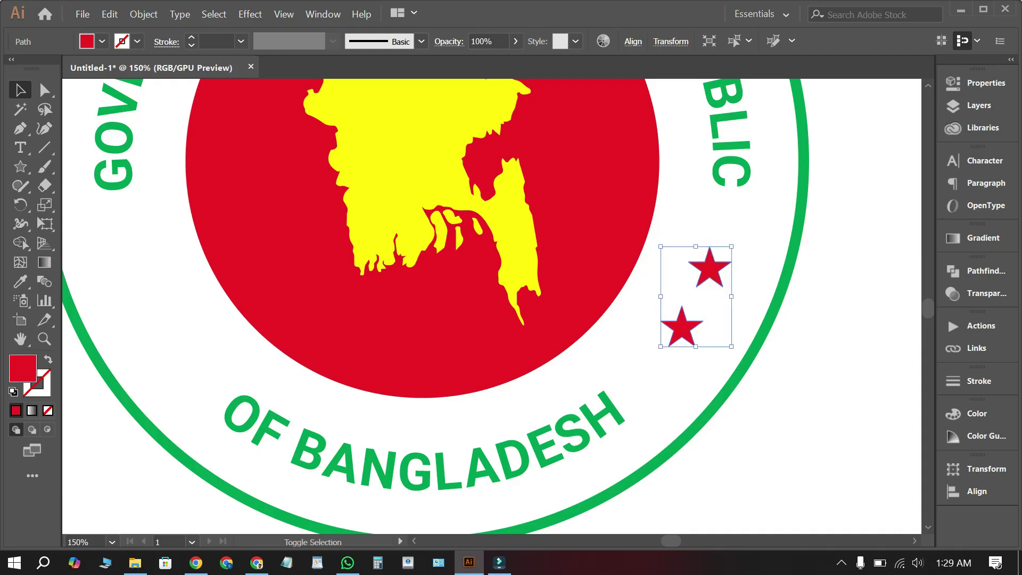
scroll(829, 297, "down", 1)
right_click(756, 266)
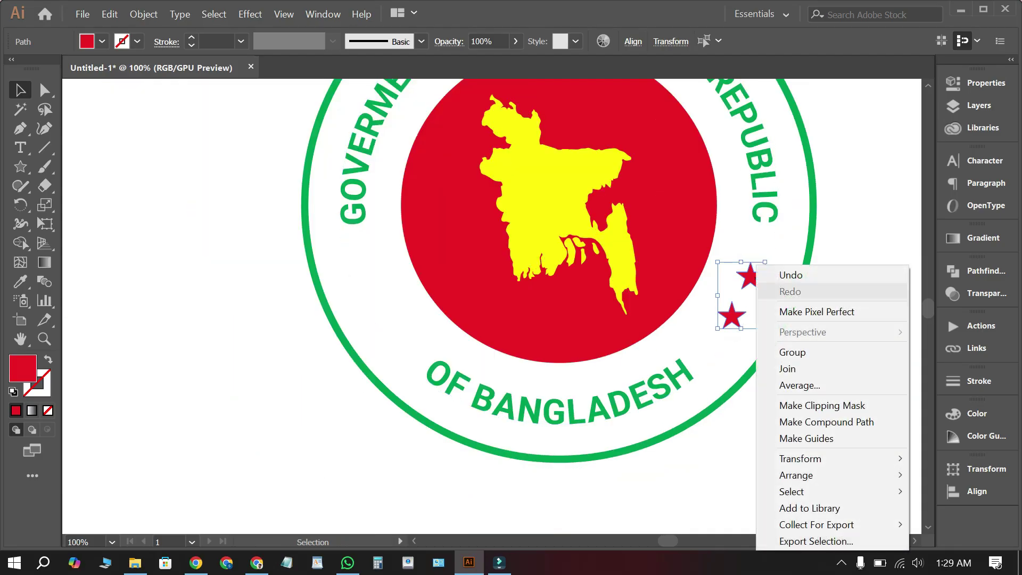
mouse_move(800, 458)
left_click(584, 386)
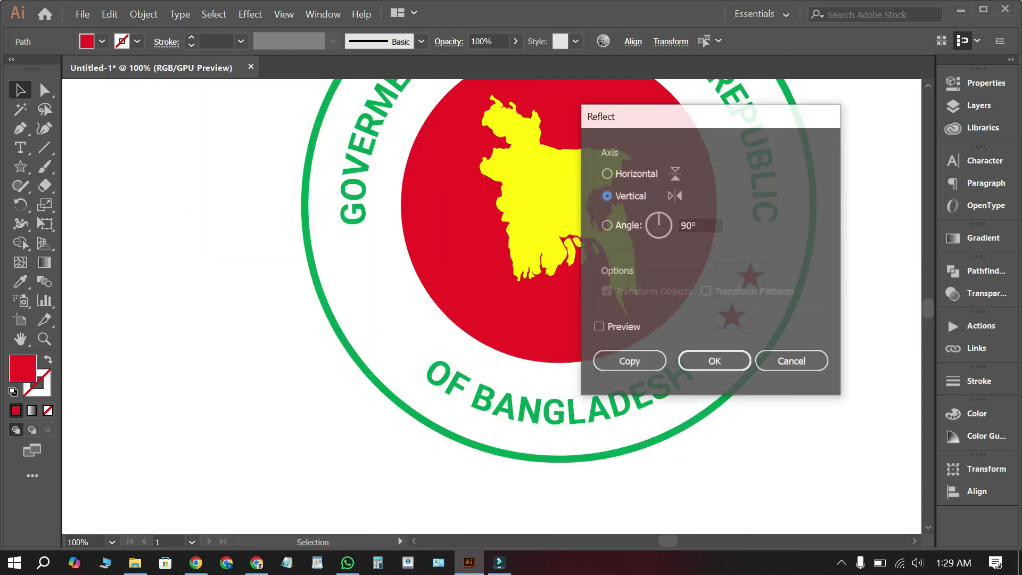
left_click_drag(692, 116, 224, 123)
left_click(131, 334)
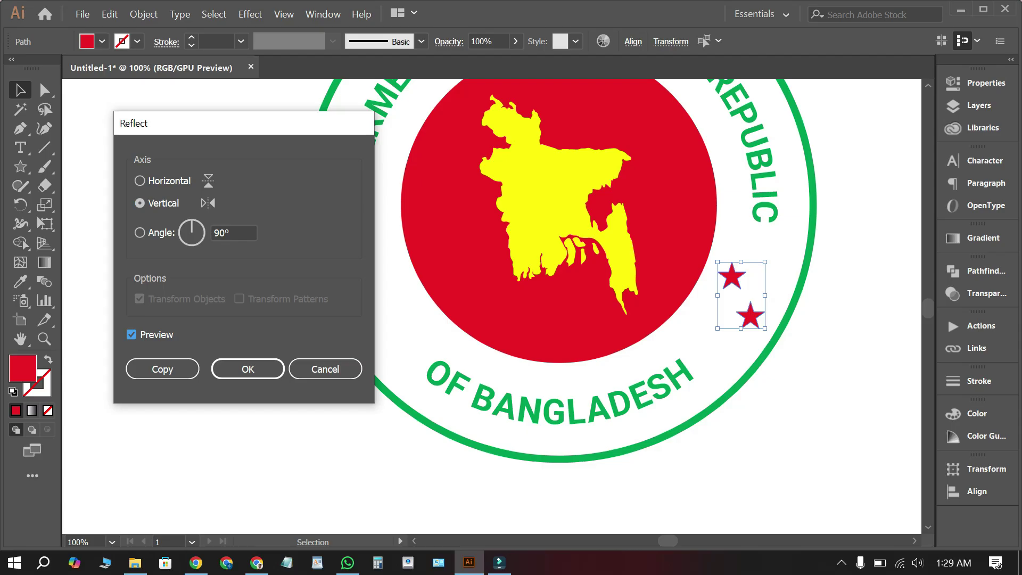
left_click(163, 369)
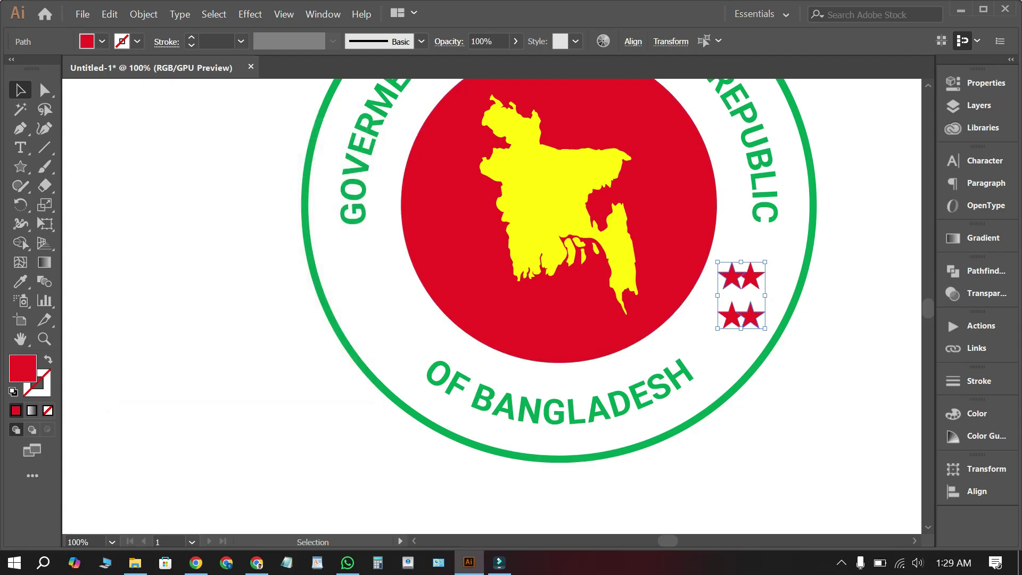
left_click_drag(742, 311, 375, 311)
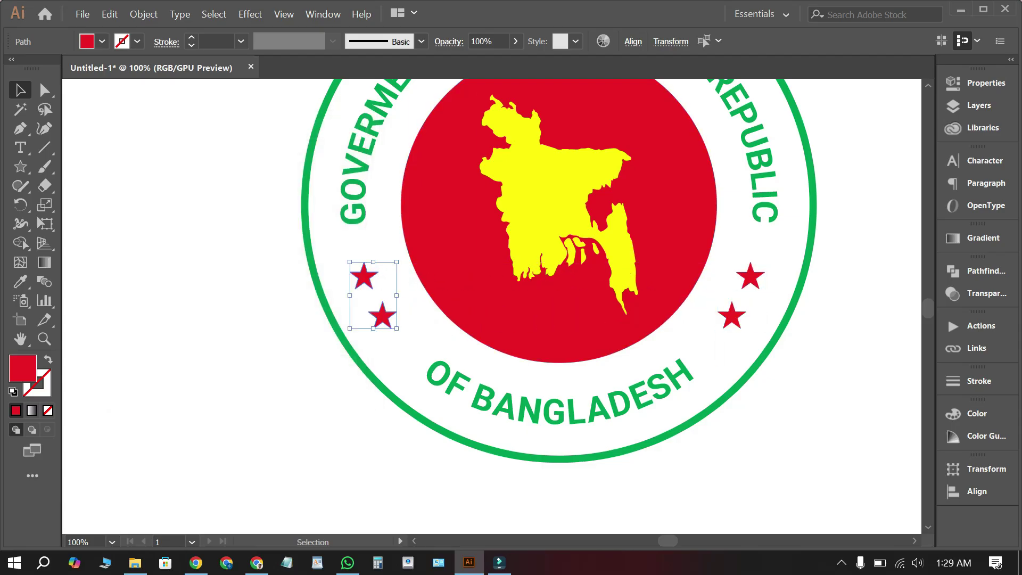
left_click(410, 346)
Select all parts of the recreated logo, including the ring, circle, map, curved texts and stars
scroll(639, 344, "down", 3)
left_click_drag(709, 404, 507, 190)
scroll(706, 254, "up", 1)
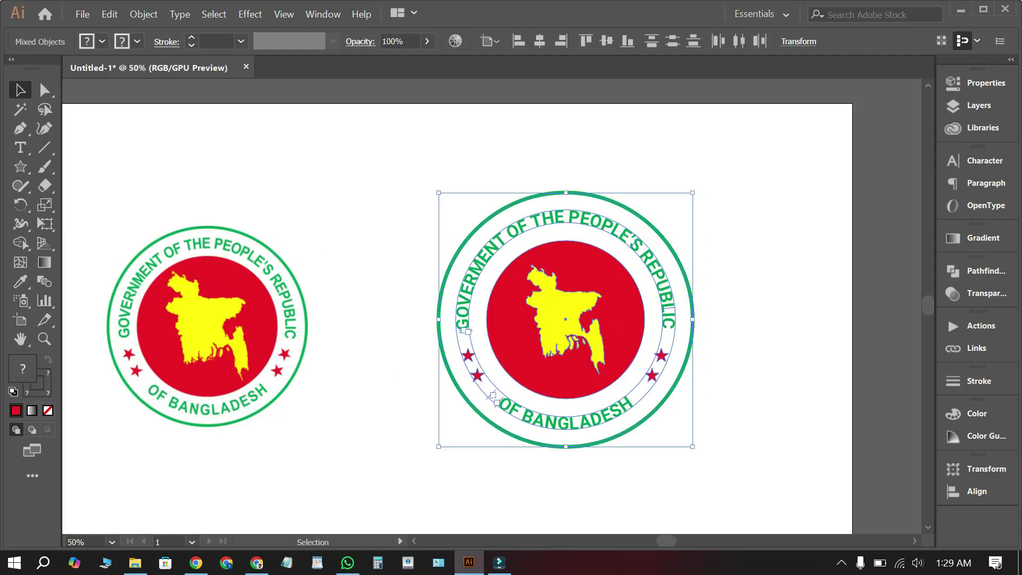